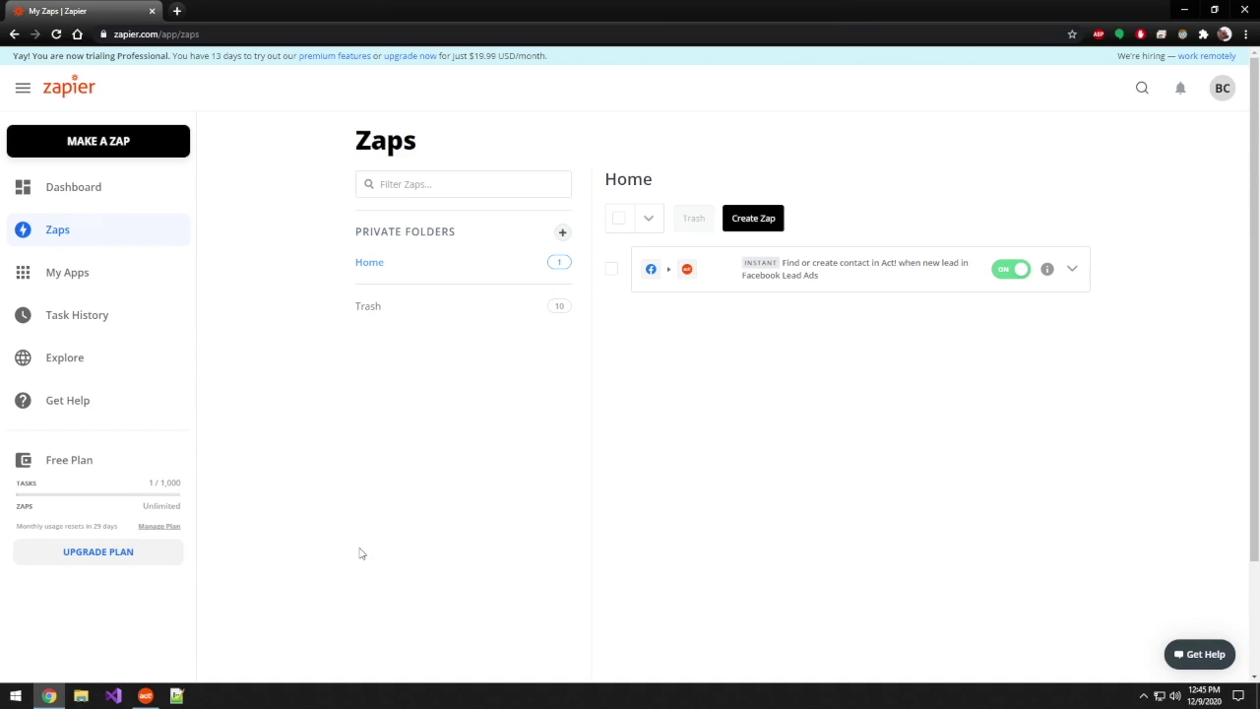
Confirm in Act! that the test lead's Twitter Handle field is empty, then return to Zapier.
left_click(146, 696)
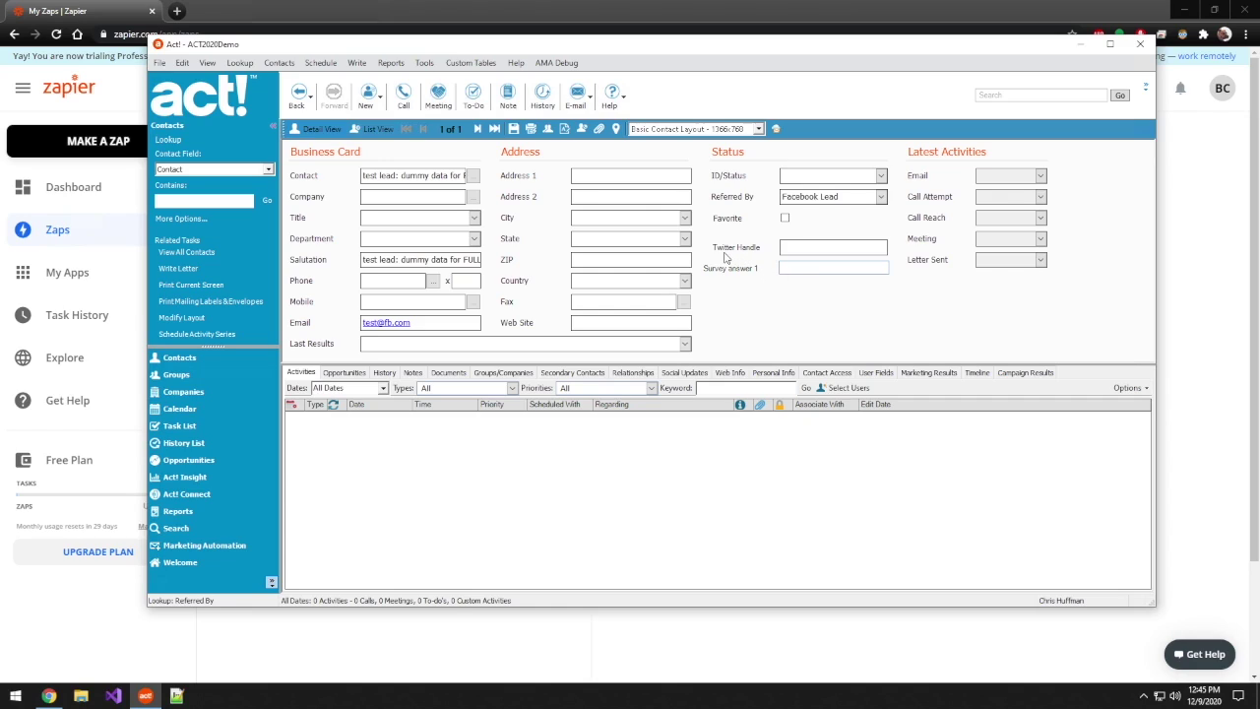
left_click(807, 248)
left_click(701, 623)
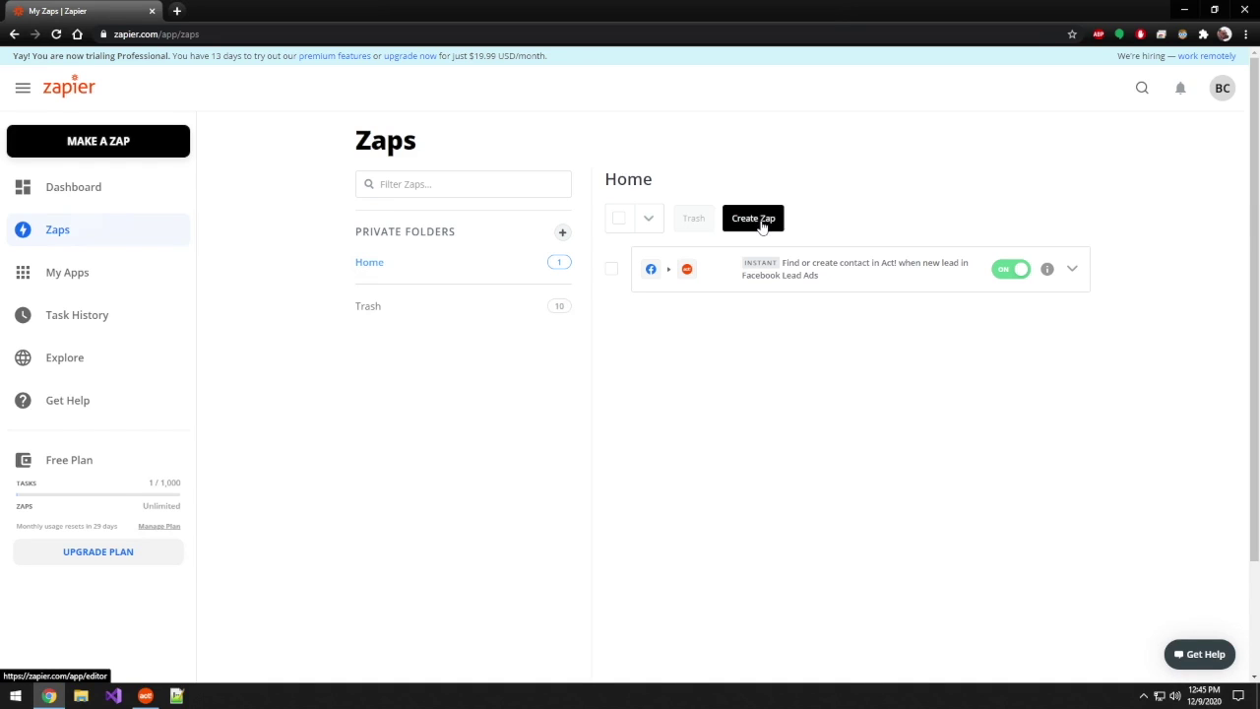
Create a new zap whose trigger is Twitter's New Follower of Me event.
left_click(125, 154)
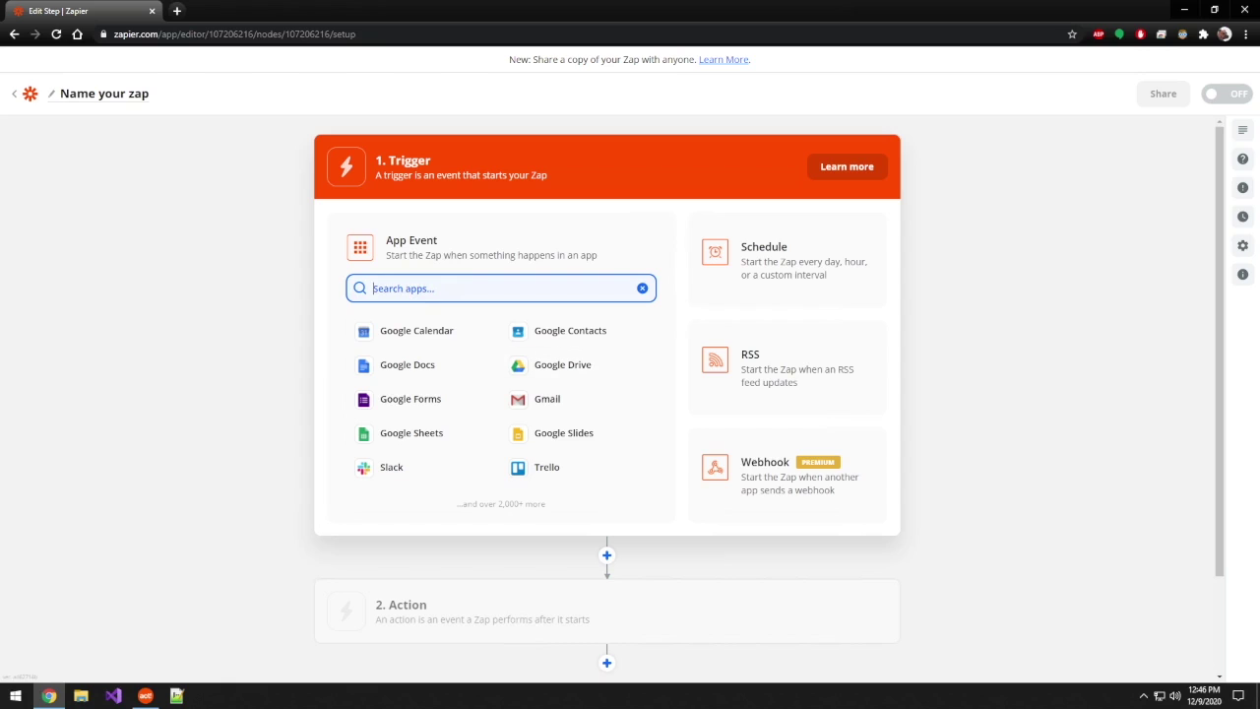
type("Twitter")
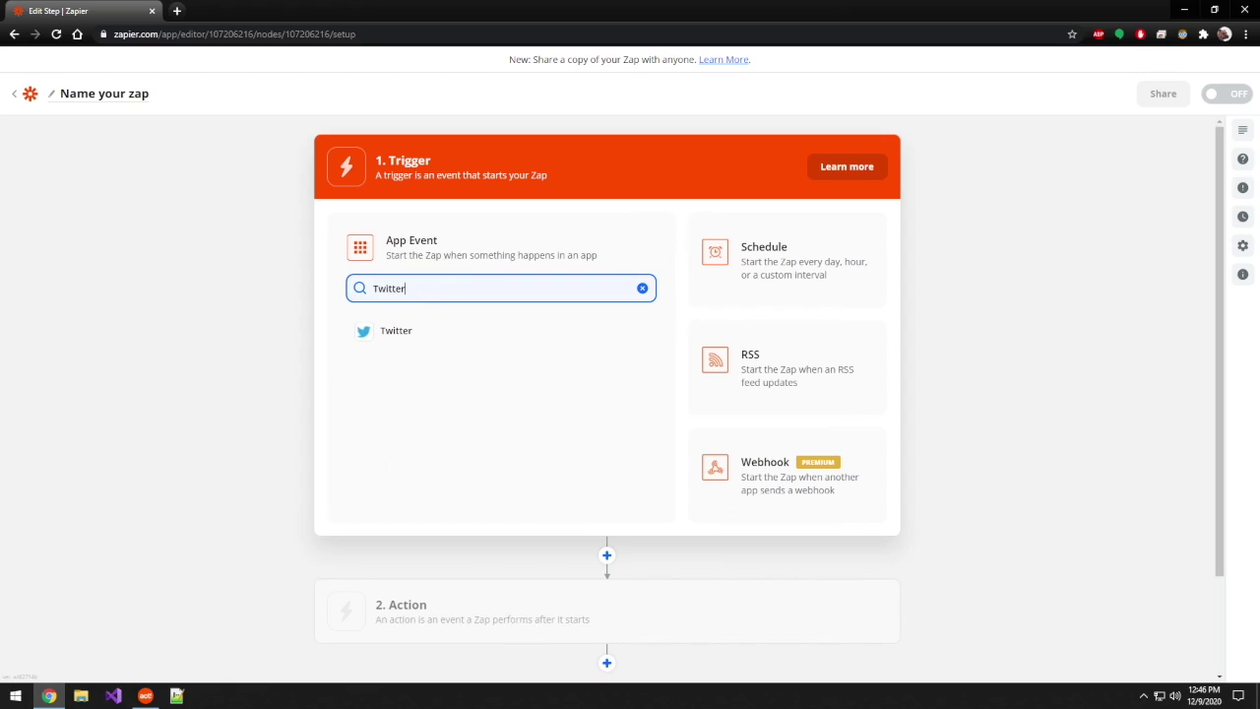
left_click(428, 332)
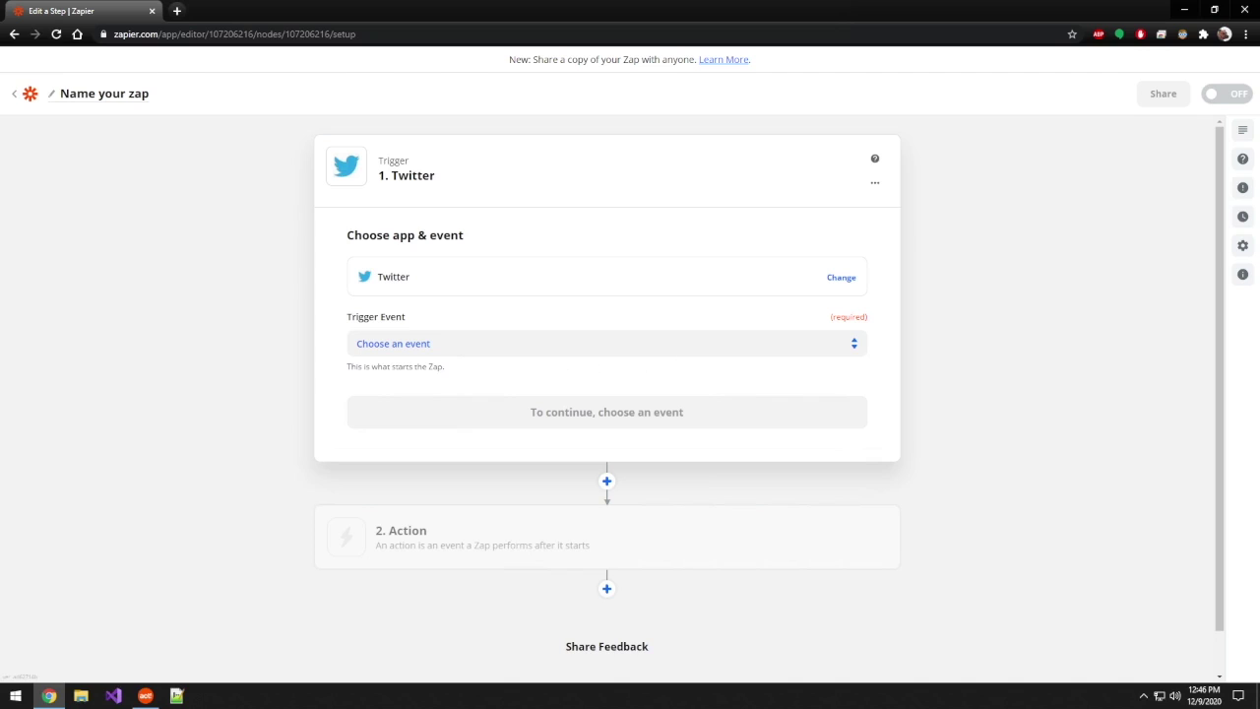
left_click(606, 344)
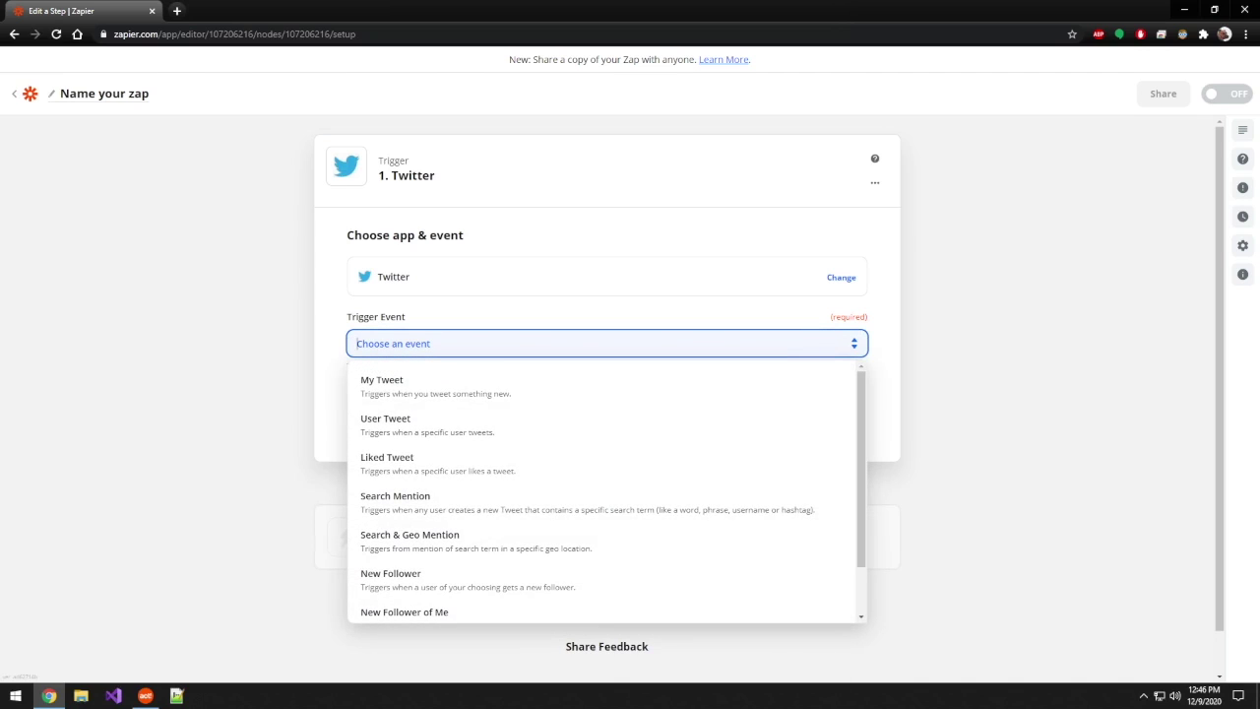
scroll(528, 439, "down", 3)
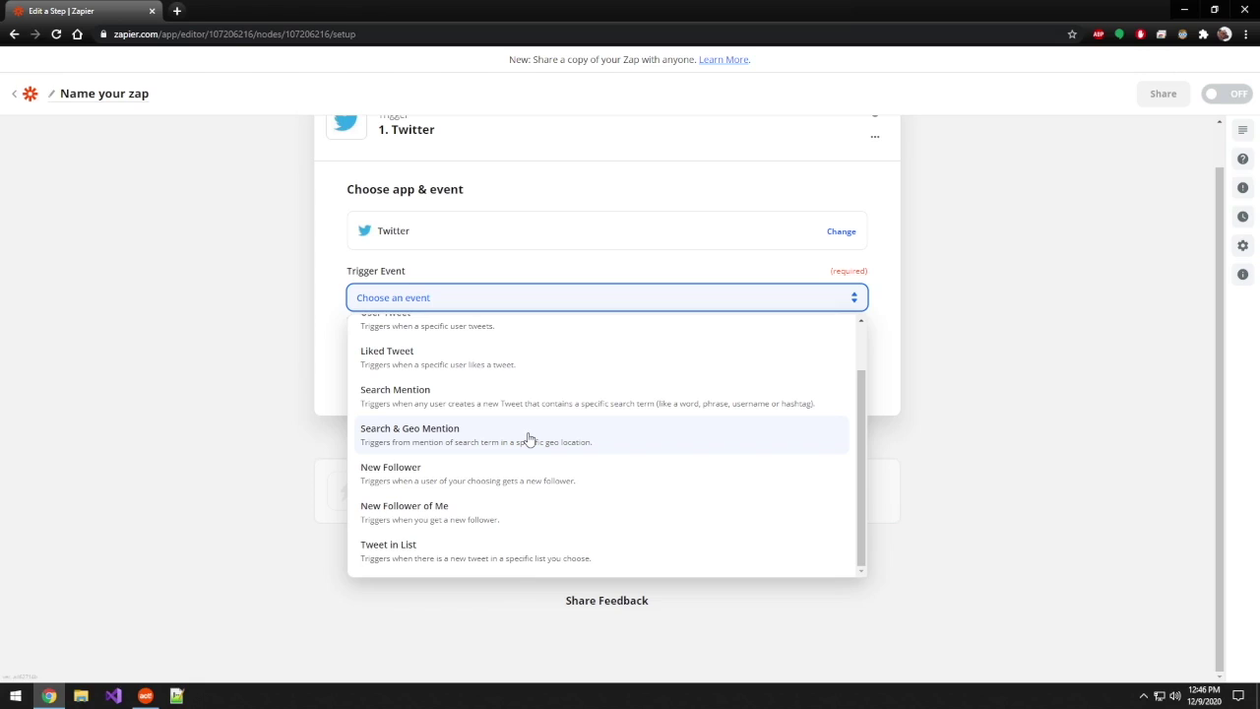
left_click(454, 515)
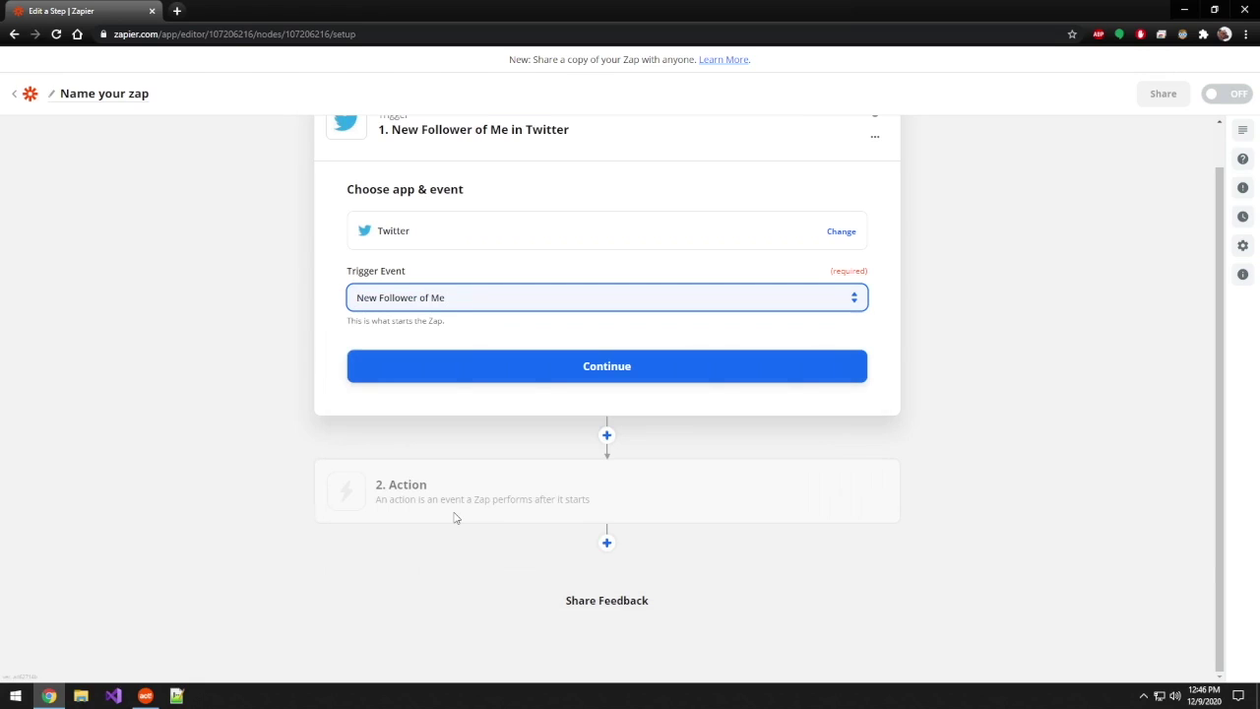
left_click(556, 367)
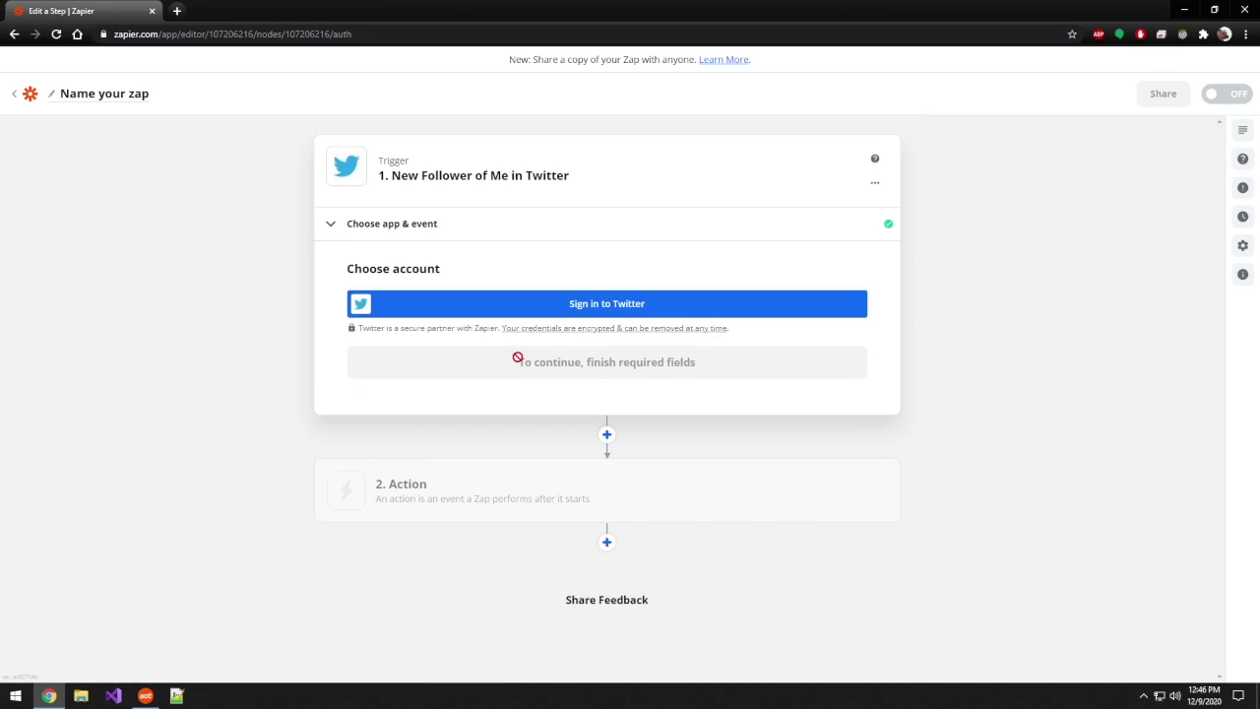
Sign in to Twitter with Auto Follow set to No and authorize the Zapier app.
left_click(619, 310)
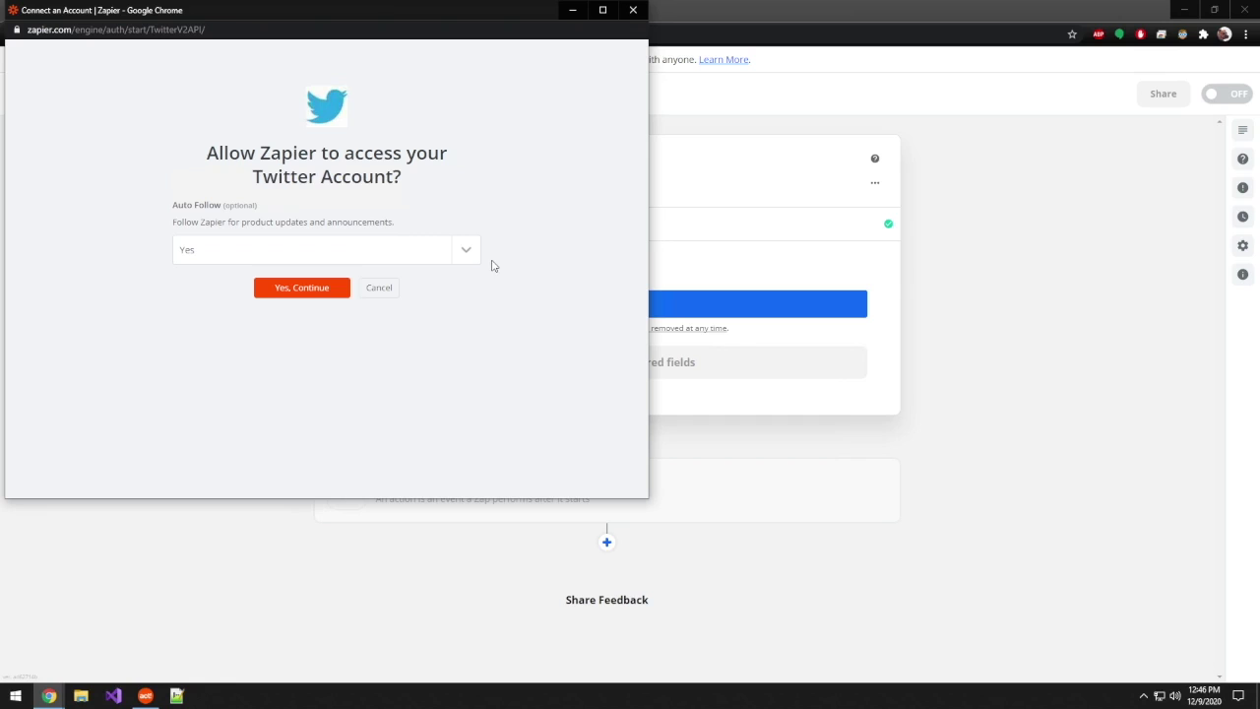
left_click(469, 252)
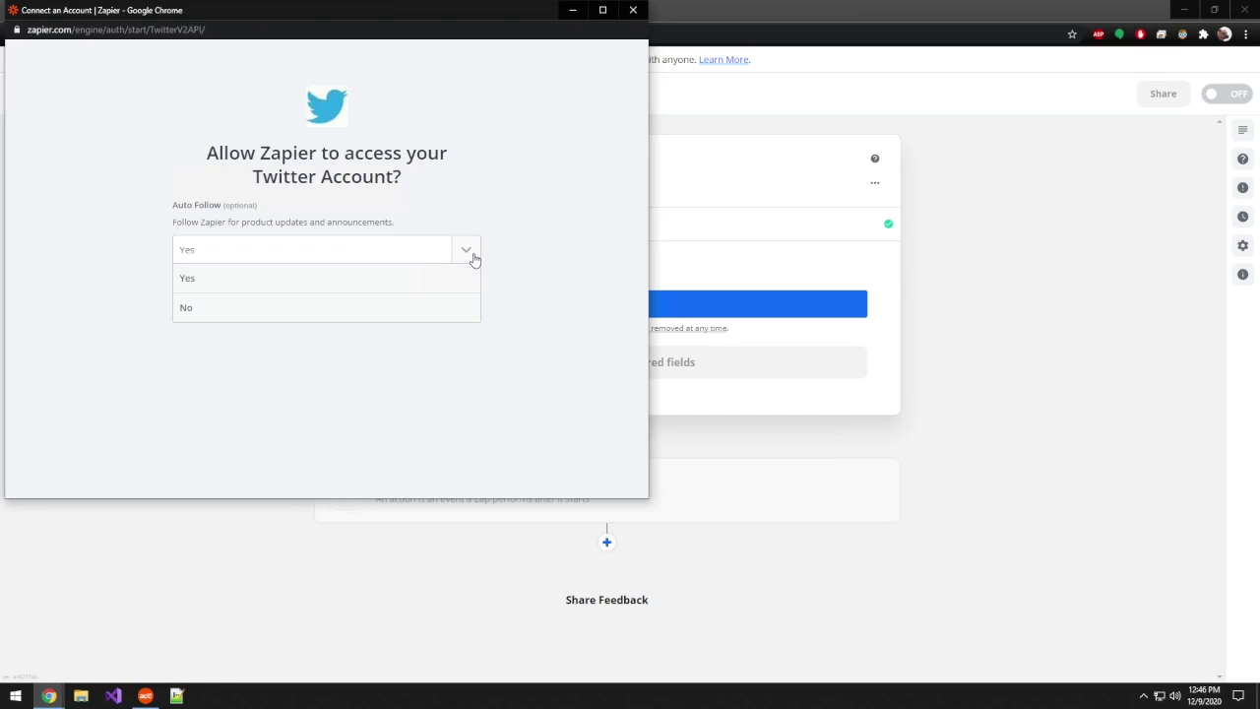
left_click(394, 312)
left_click(287, 288)
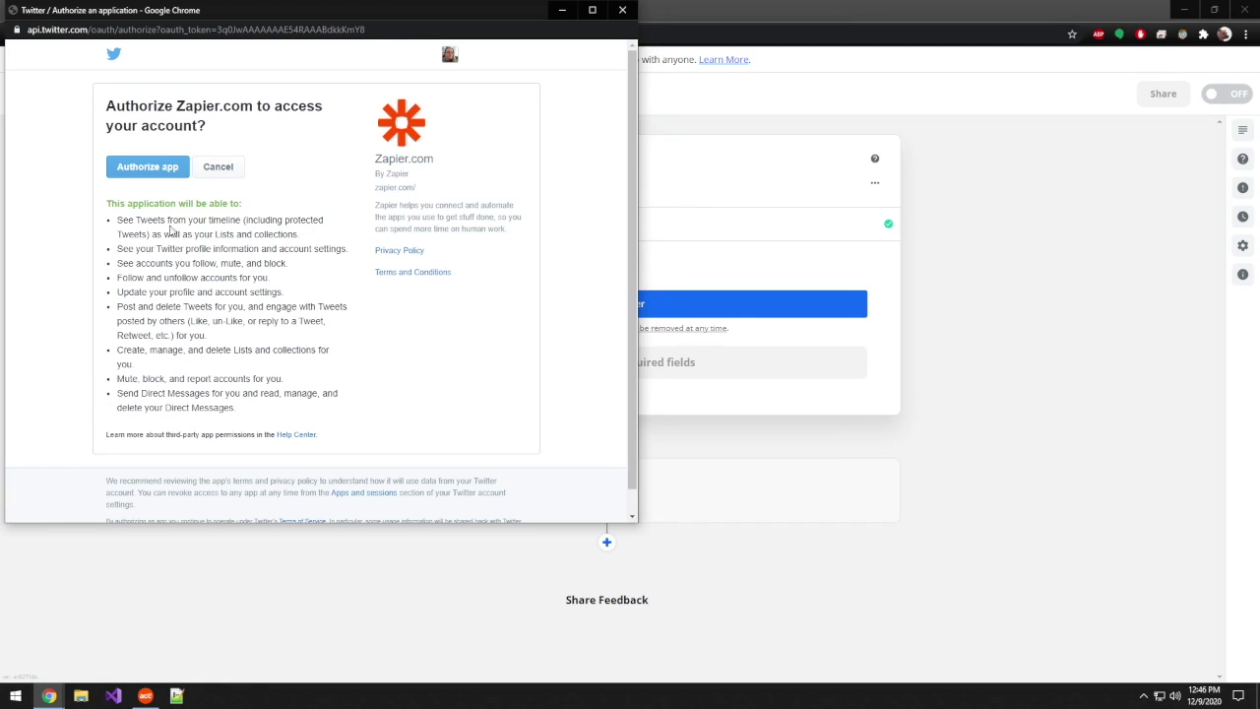
left_click(148, 166)
left_click(141, 169)
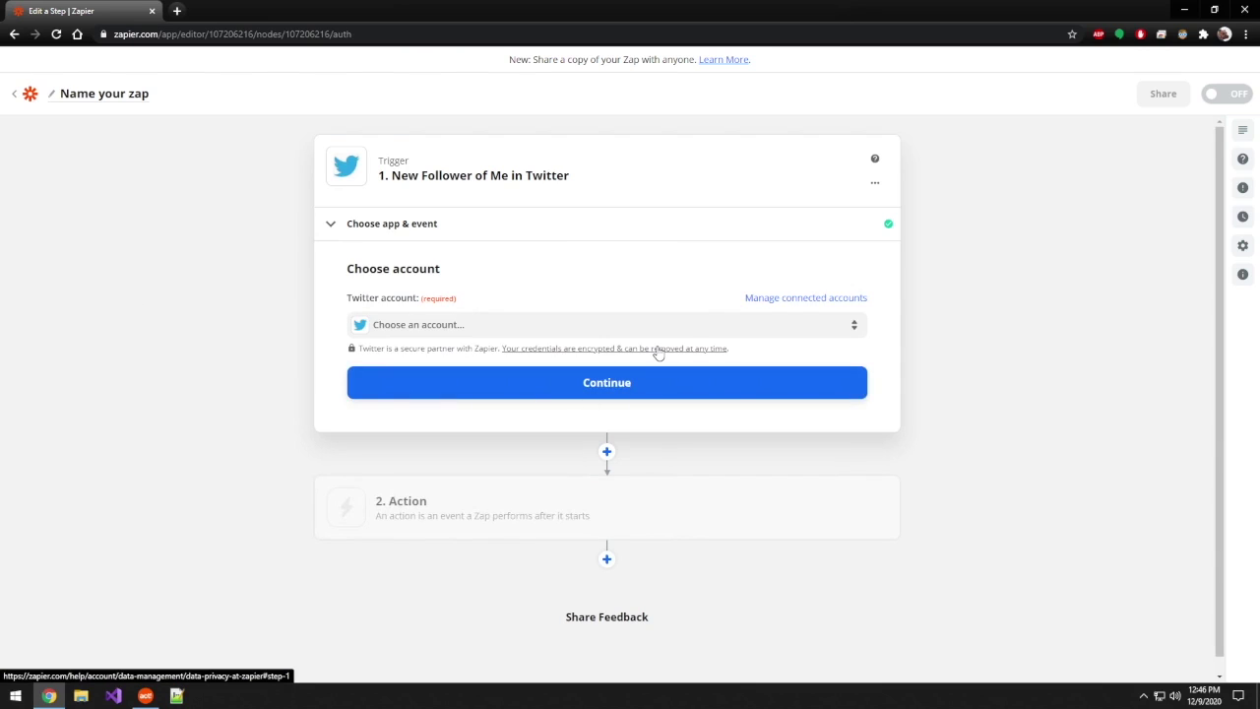
Select the connected Twitter account for the trigger and continue.
left_click(857, 326)
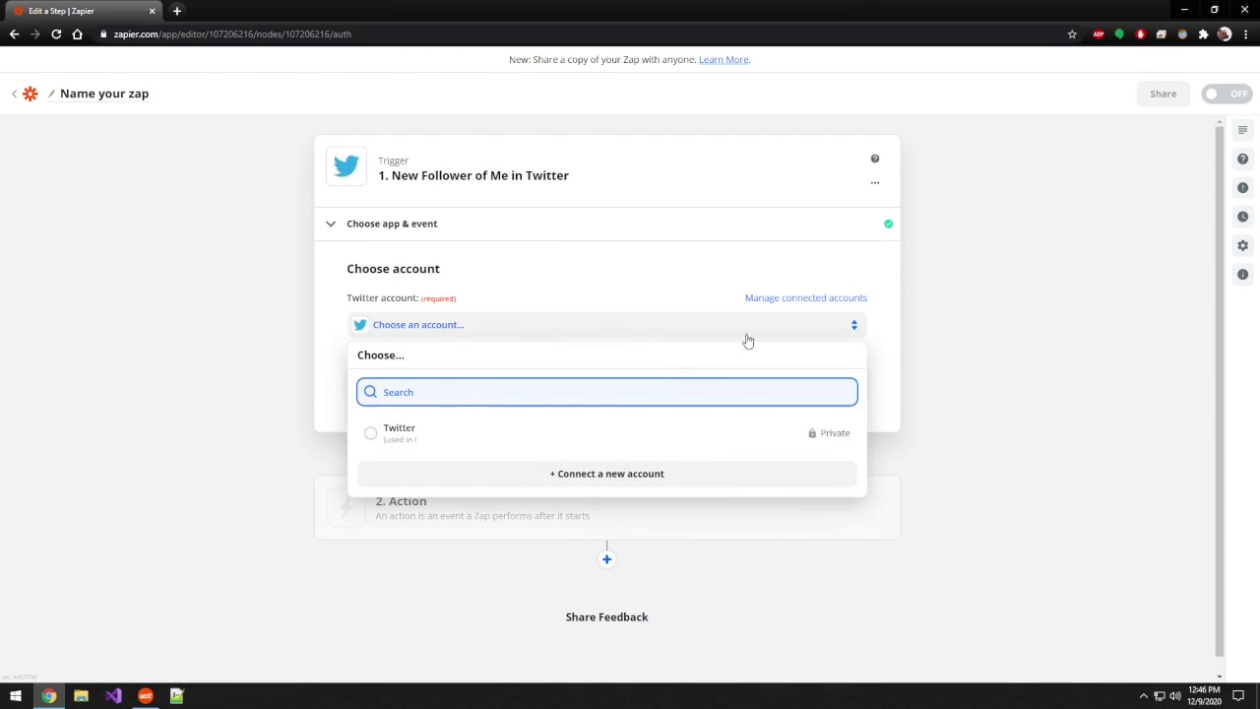
left_click(486, 433)
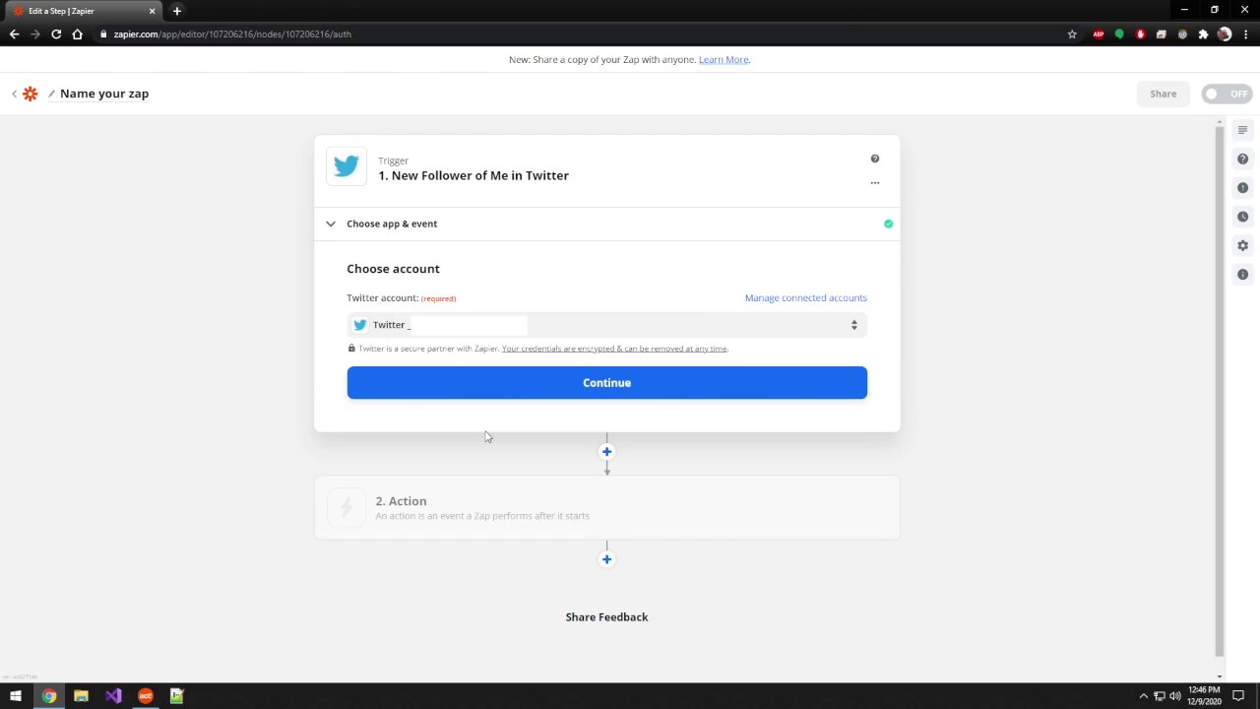
left_click(603, 386)
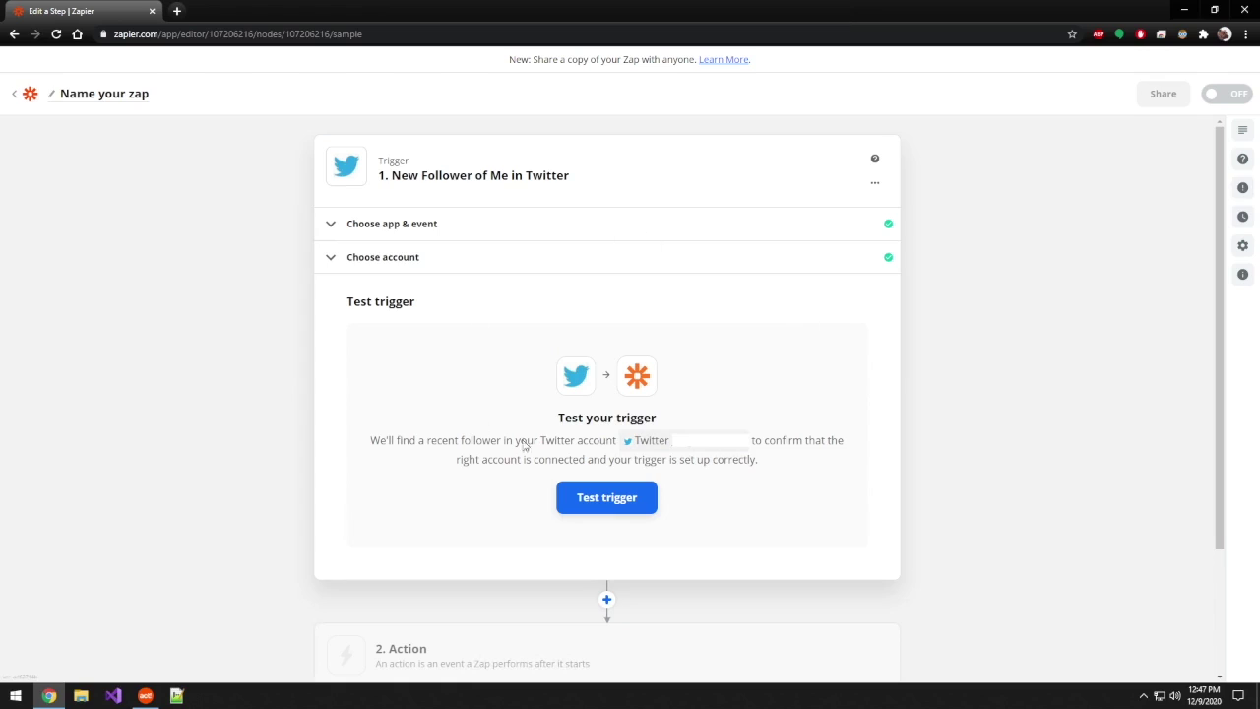
Test the trigger, review the sample follower's data, and proceed to the action step.
left_click(626, 502)
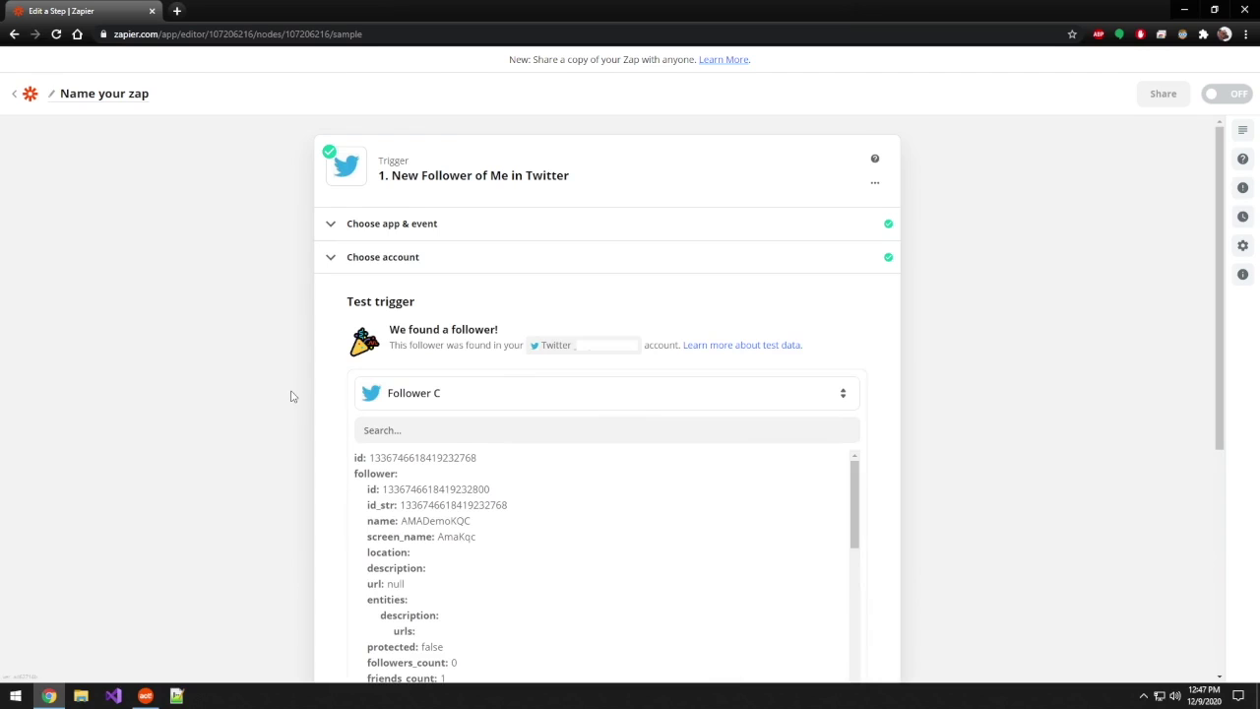
scroll(279, 391, "down", 1)
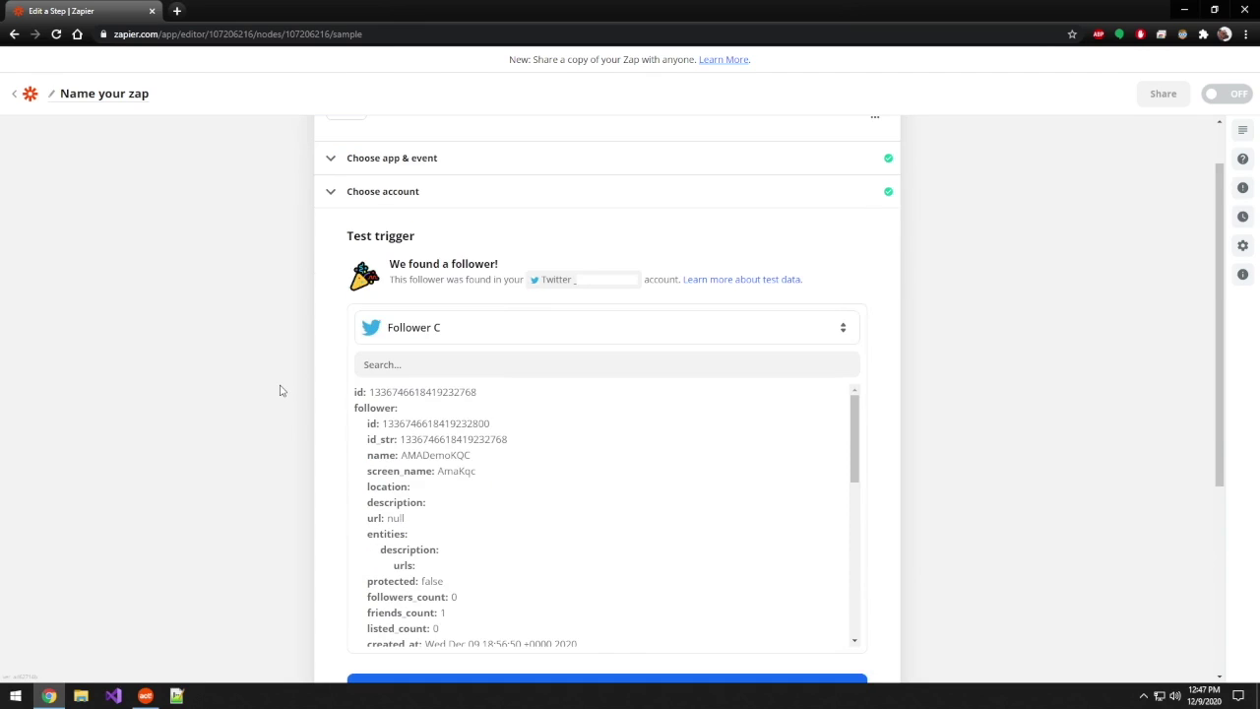
scroll(280, 391, "down", 1)
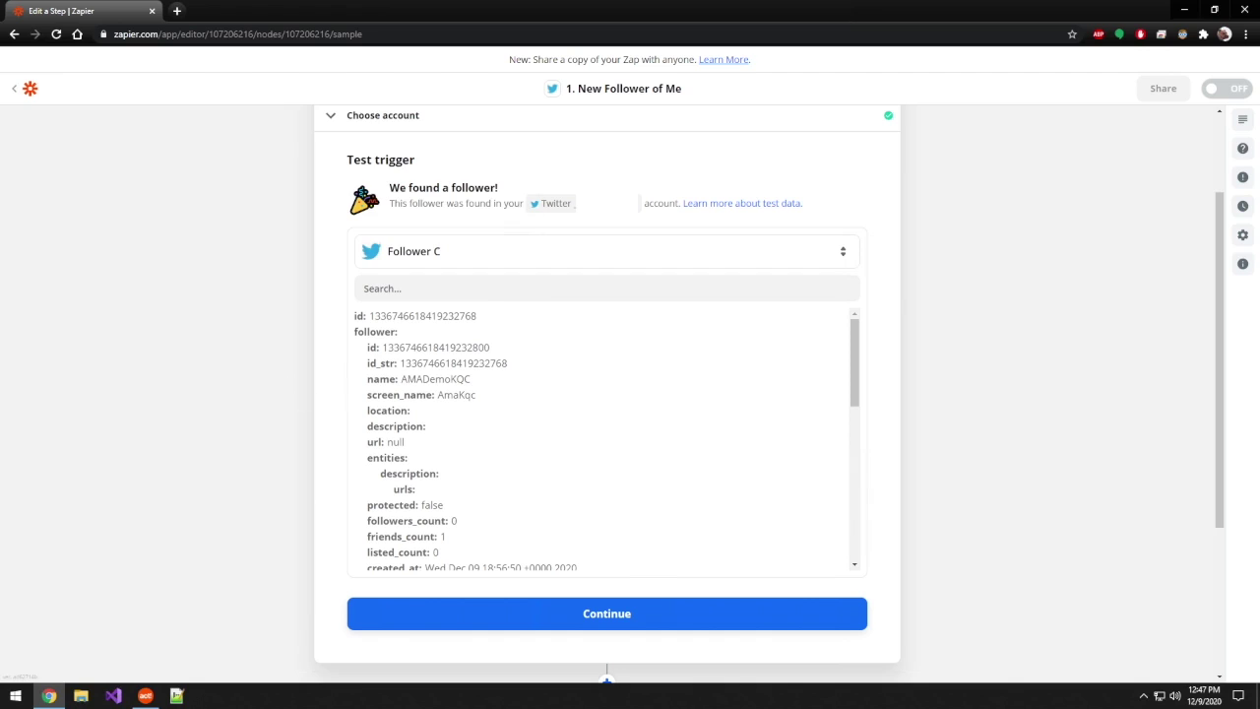
double_click(435, 379)
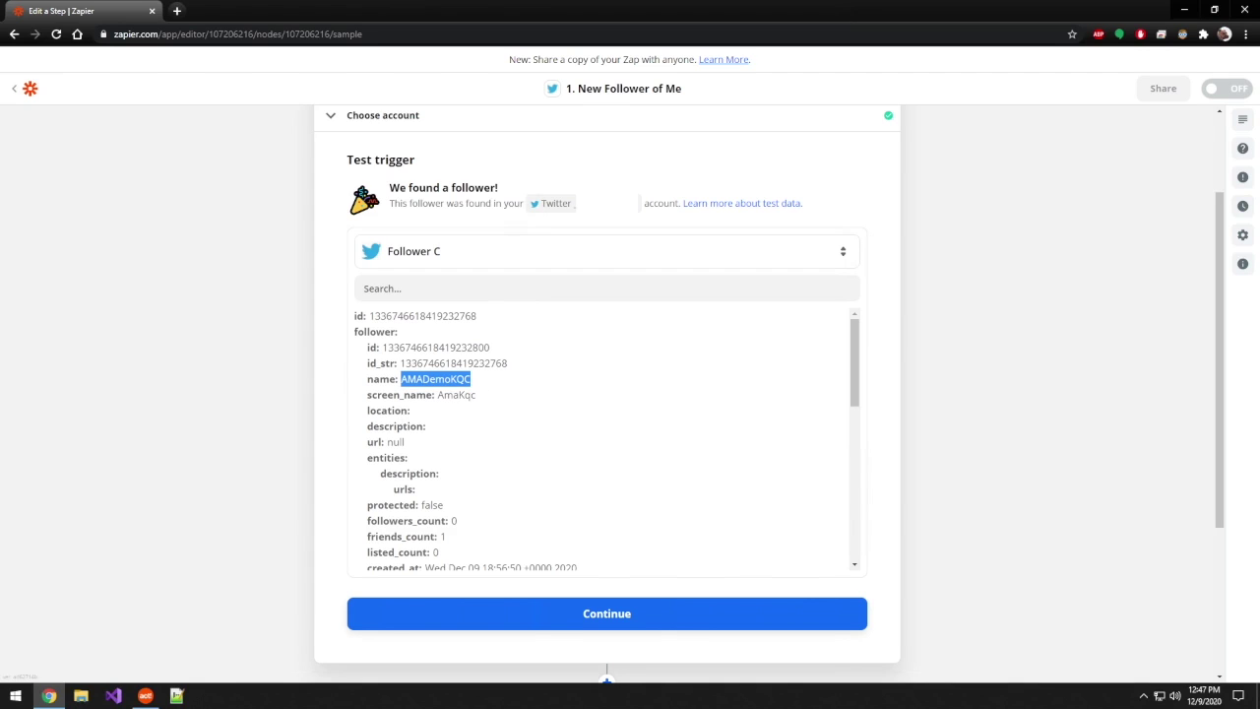
left_click(428, 408)
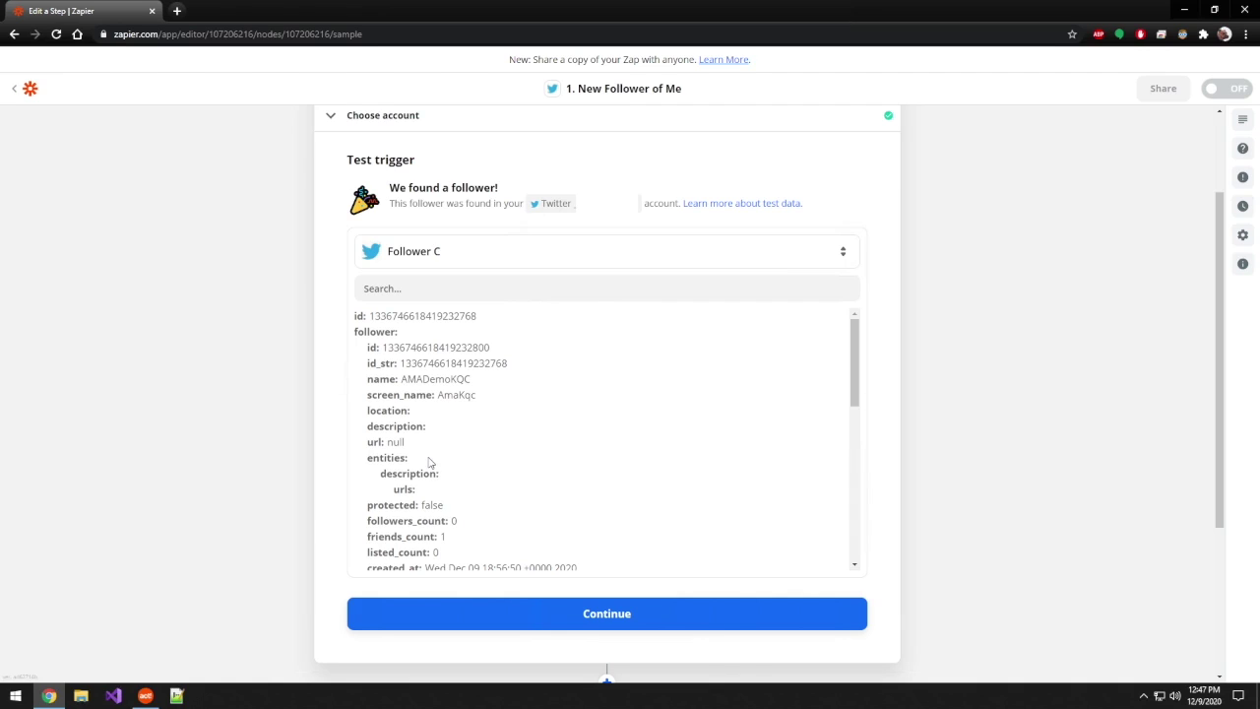
left_click(623, 615)
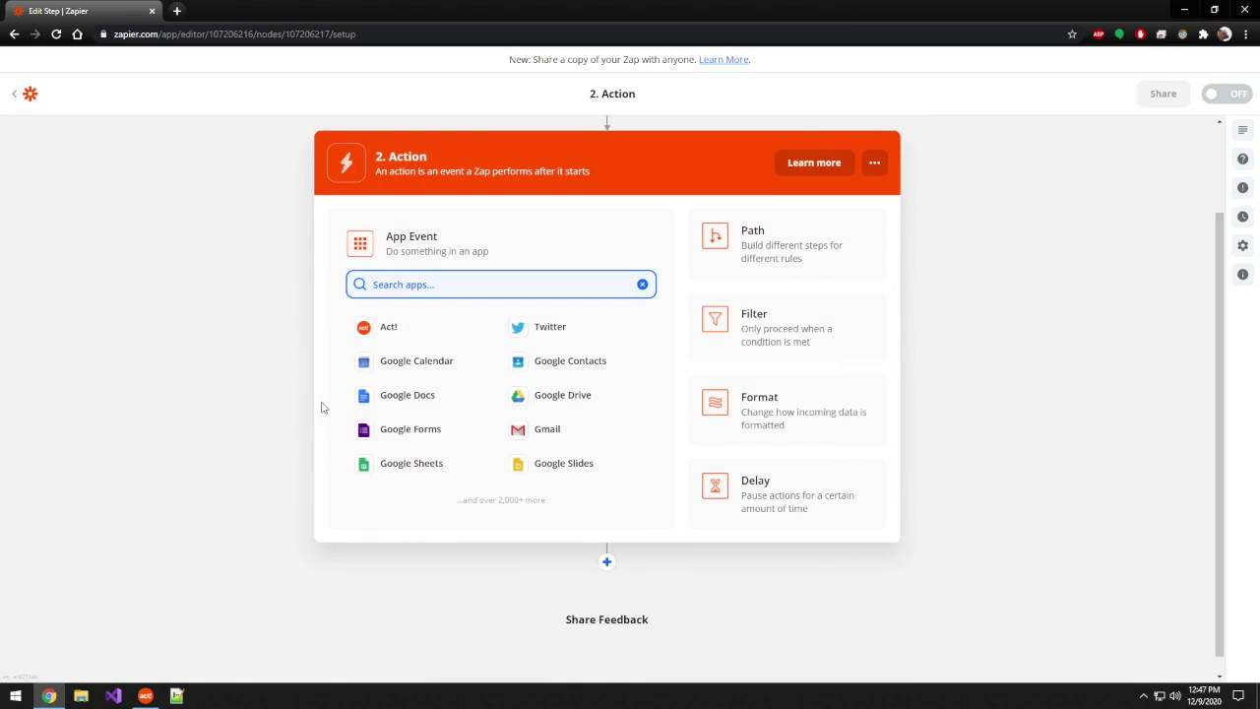
Set the action to Act! with the Find or Create Contact event.
left_click(397, 331)
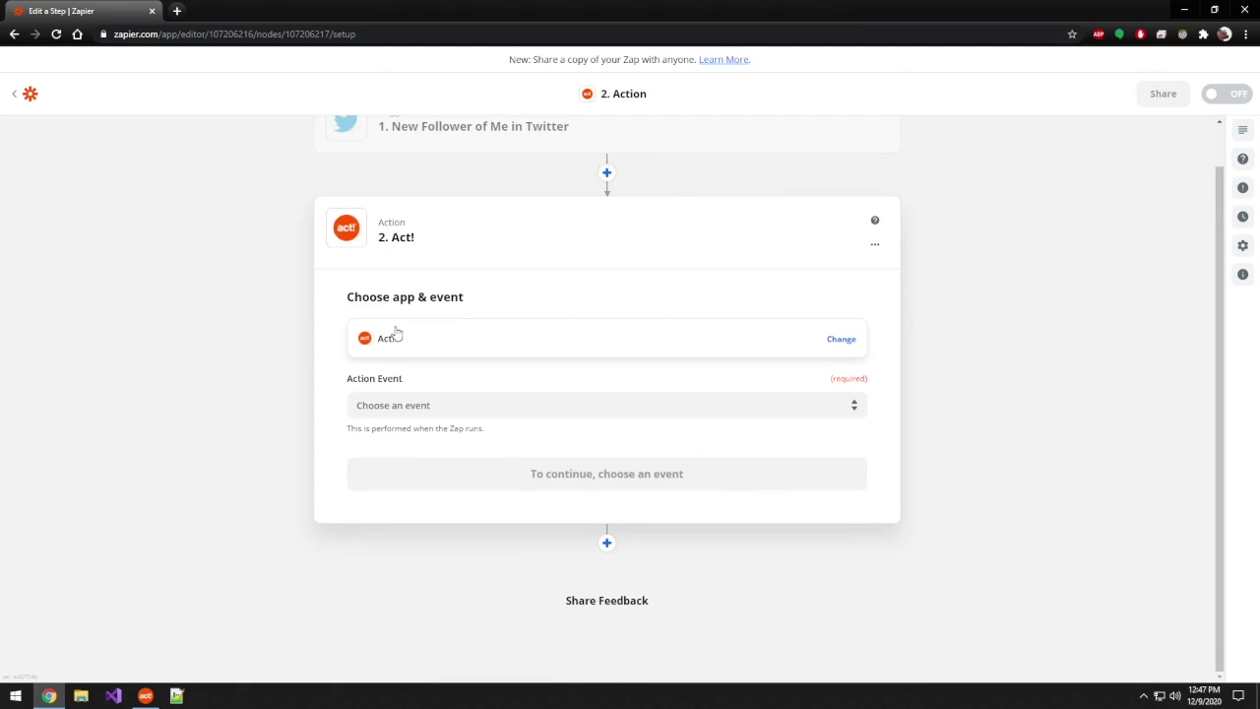
left_click(374, 404)
scroll(475, 479, "down", 2)
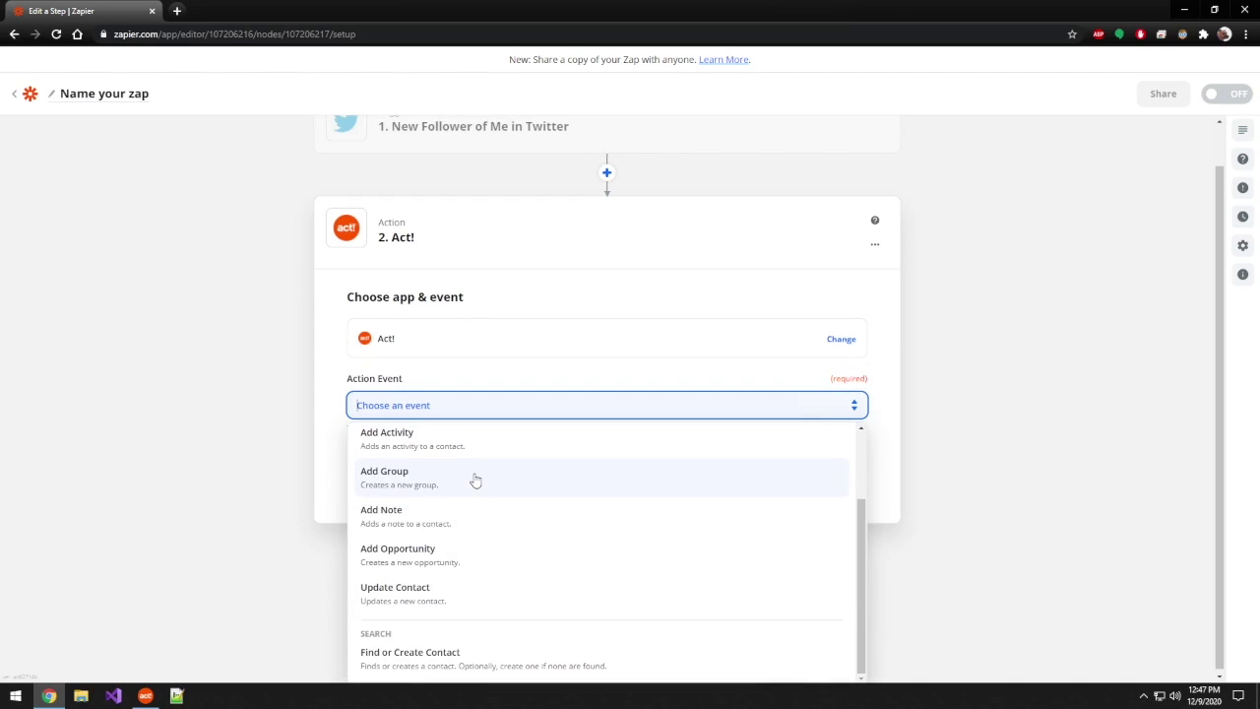
left_click(464, 661)
left_click(611, 490)
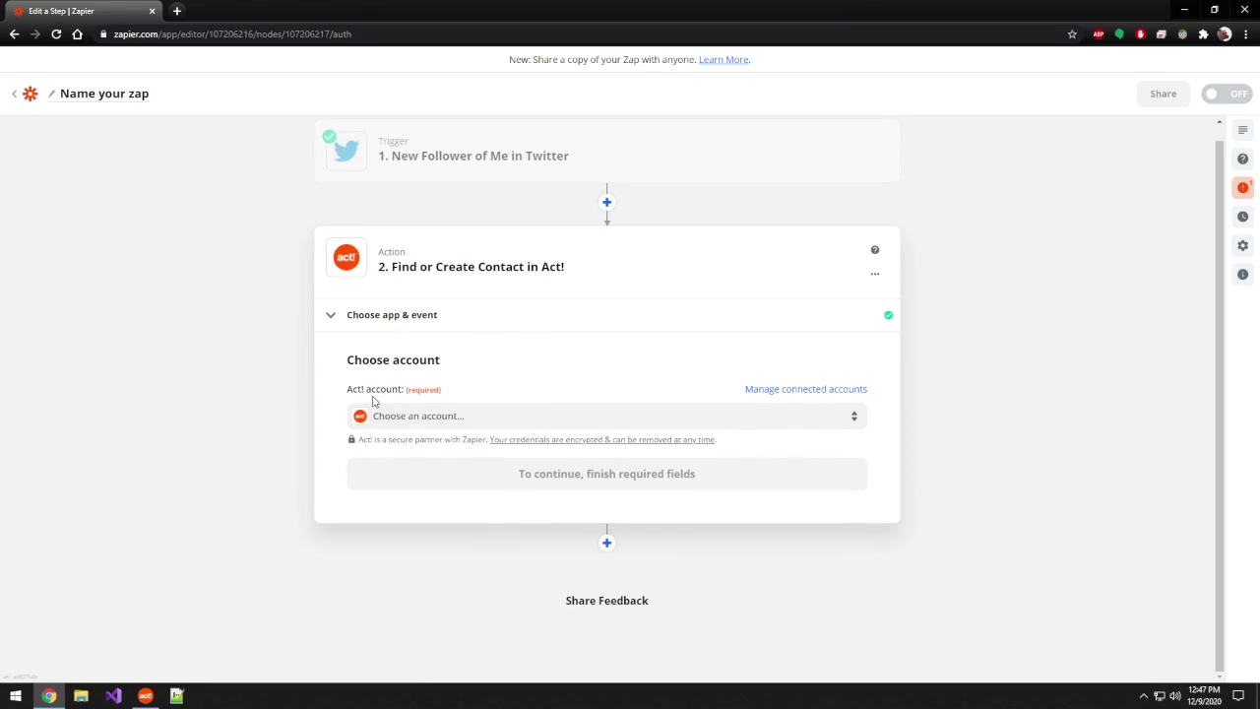
Start a new Act! account connection and enter the username, password and database Act2020Demo.
left_click(852, 420)
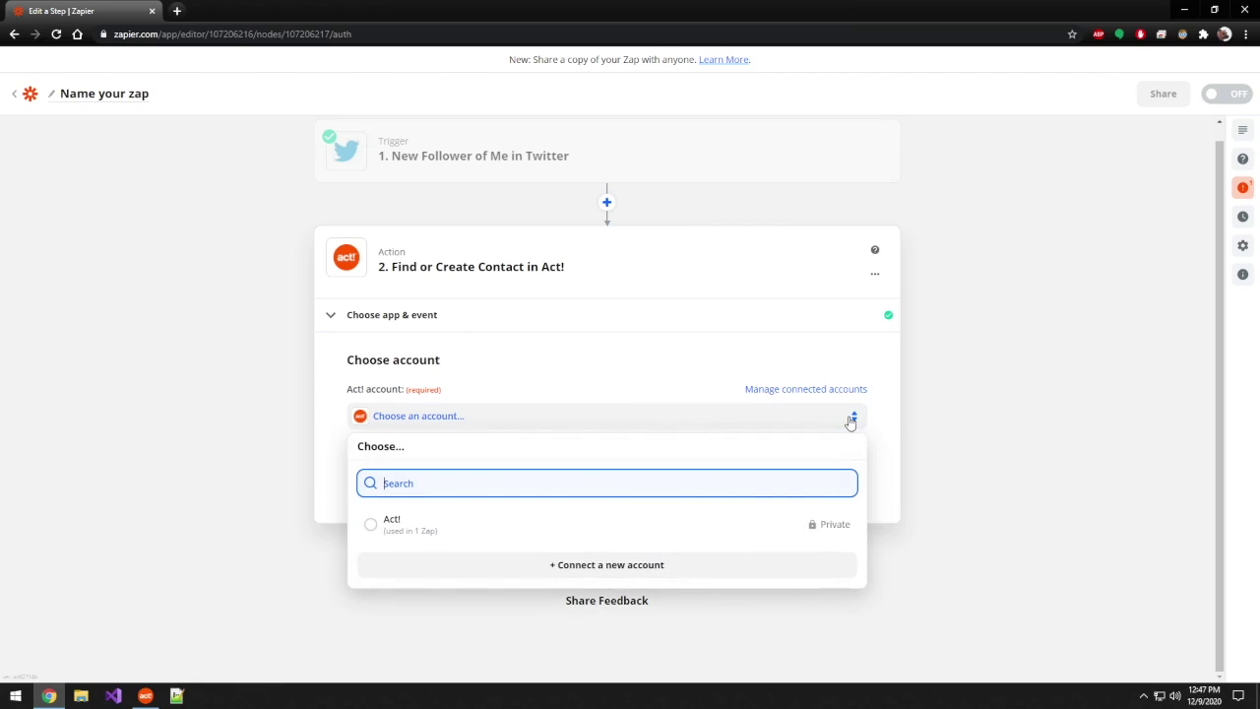
left_click(566, 571)
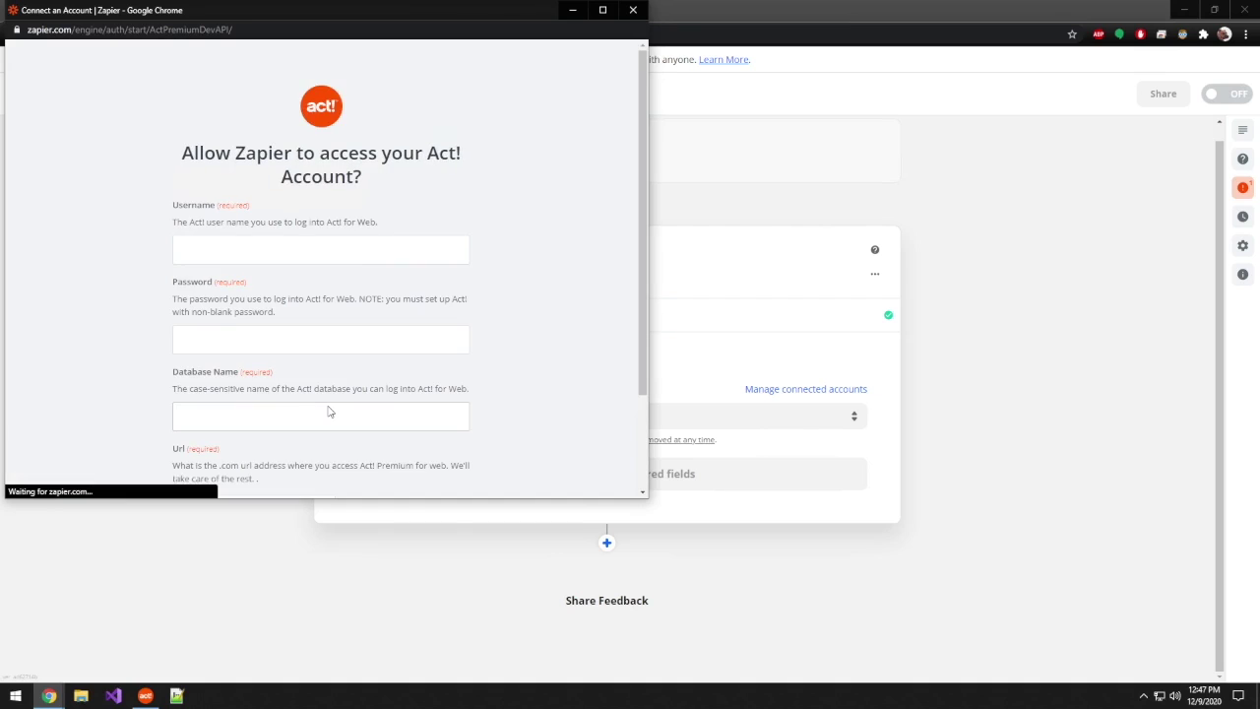
scroll(330, 411, "down", 1)
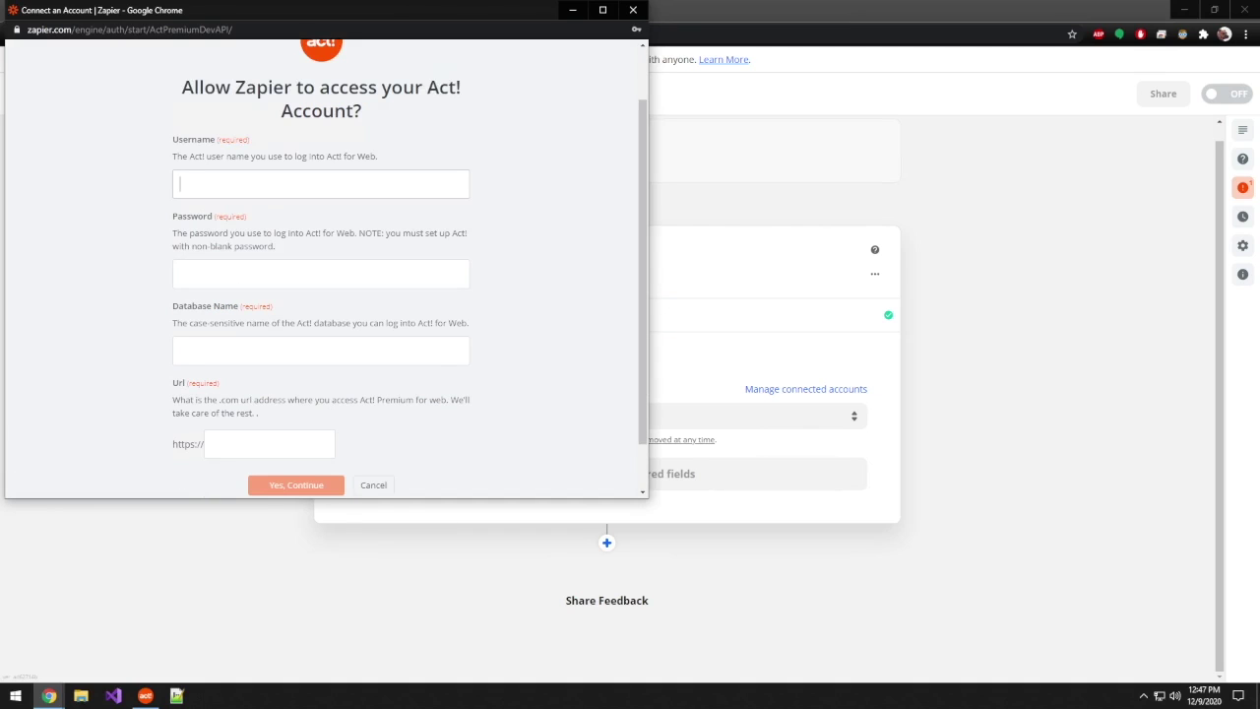
type("Chris Huffman")
key("Tab")
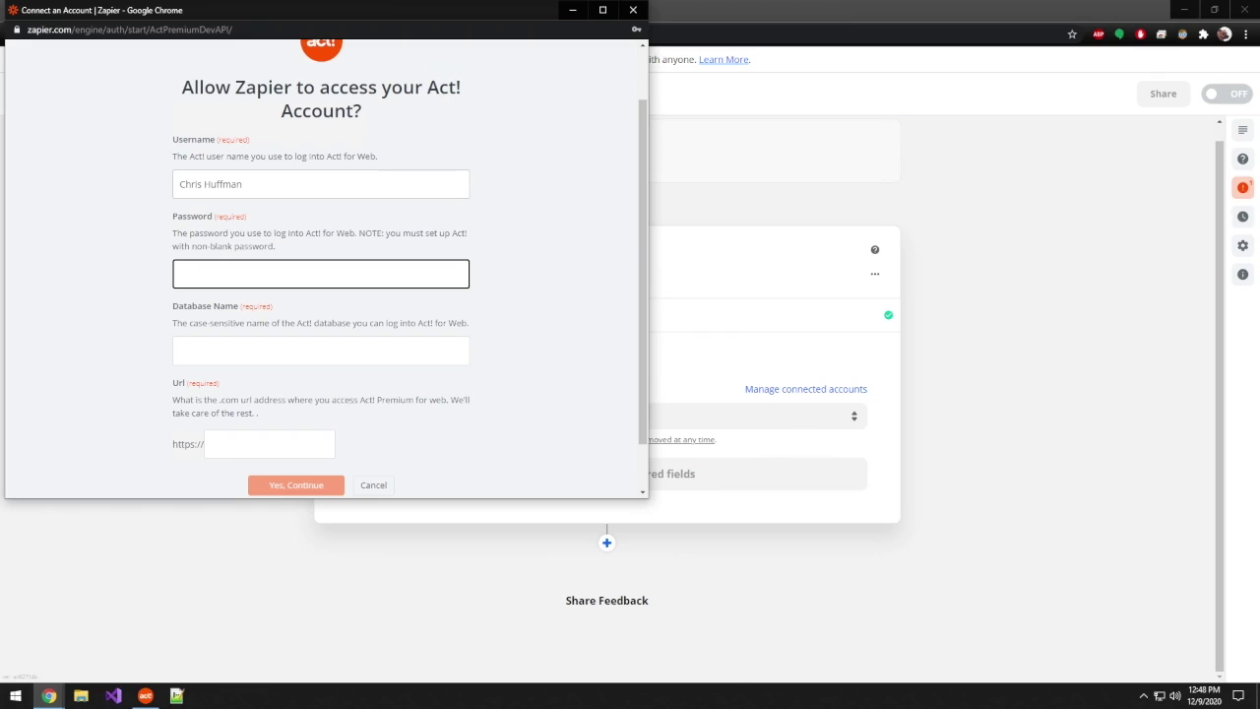
type("••••••••")
left_click(178, 351)
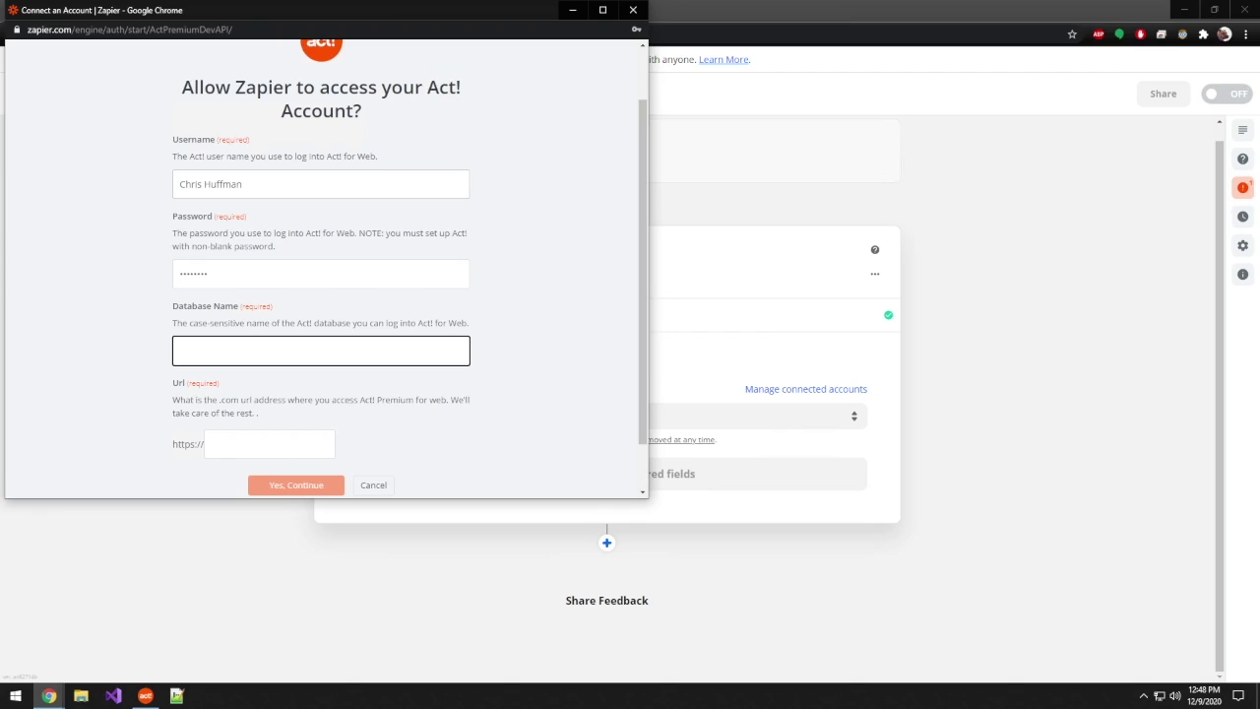
left_click(146, 696)
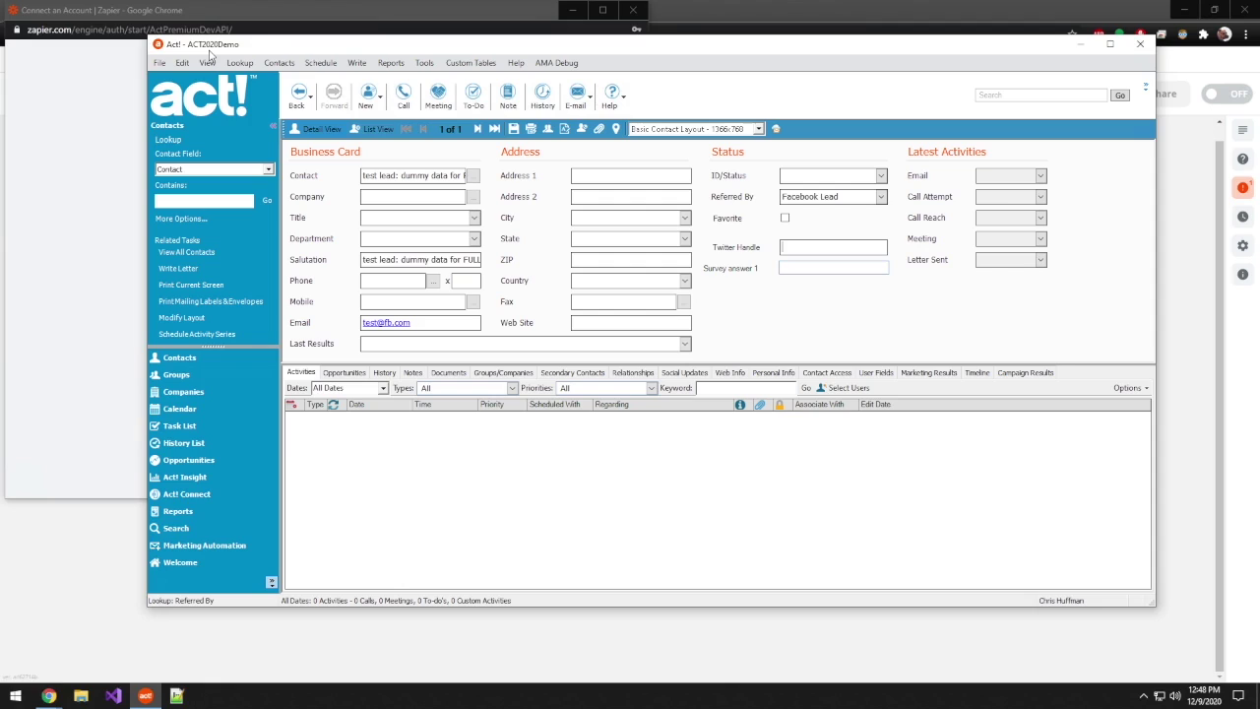
left_click(87, 288)
type("Act2020Dem")
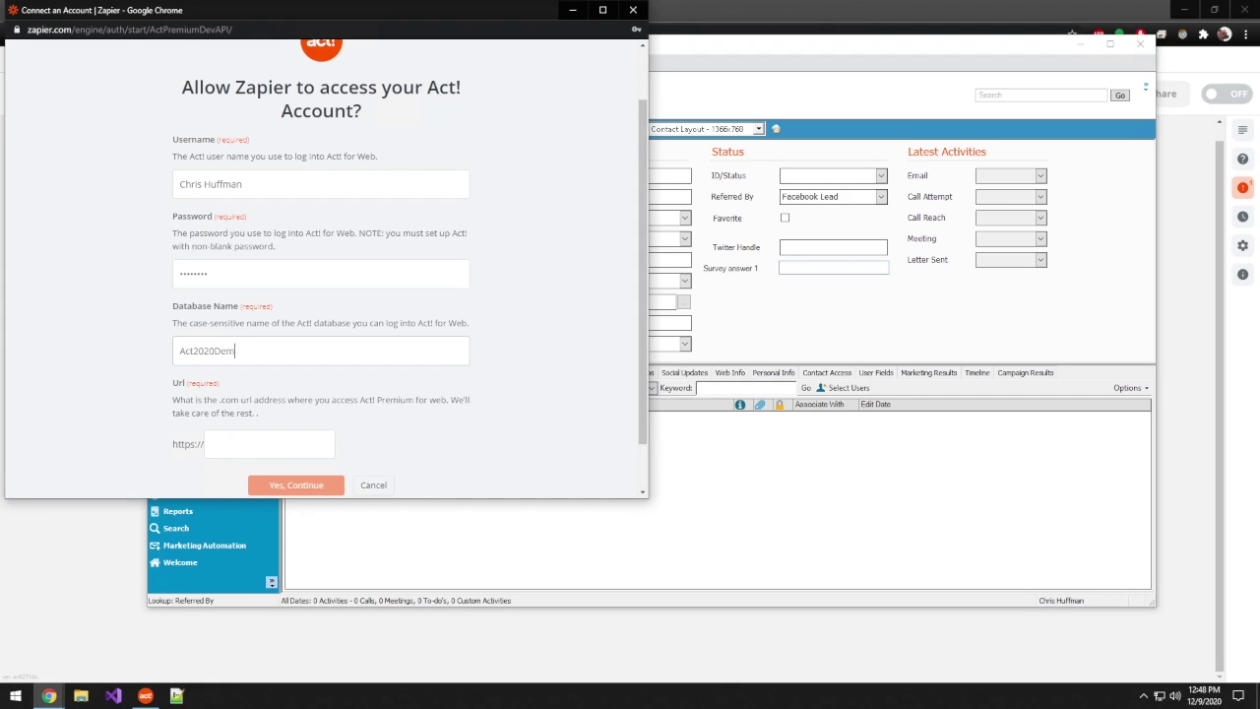
type("o")
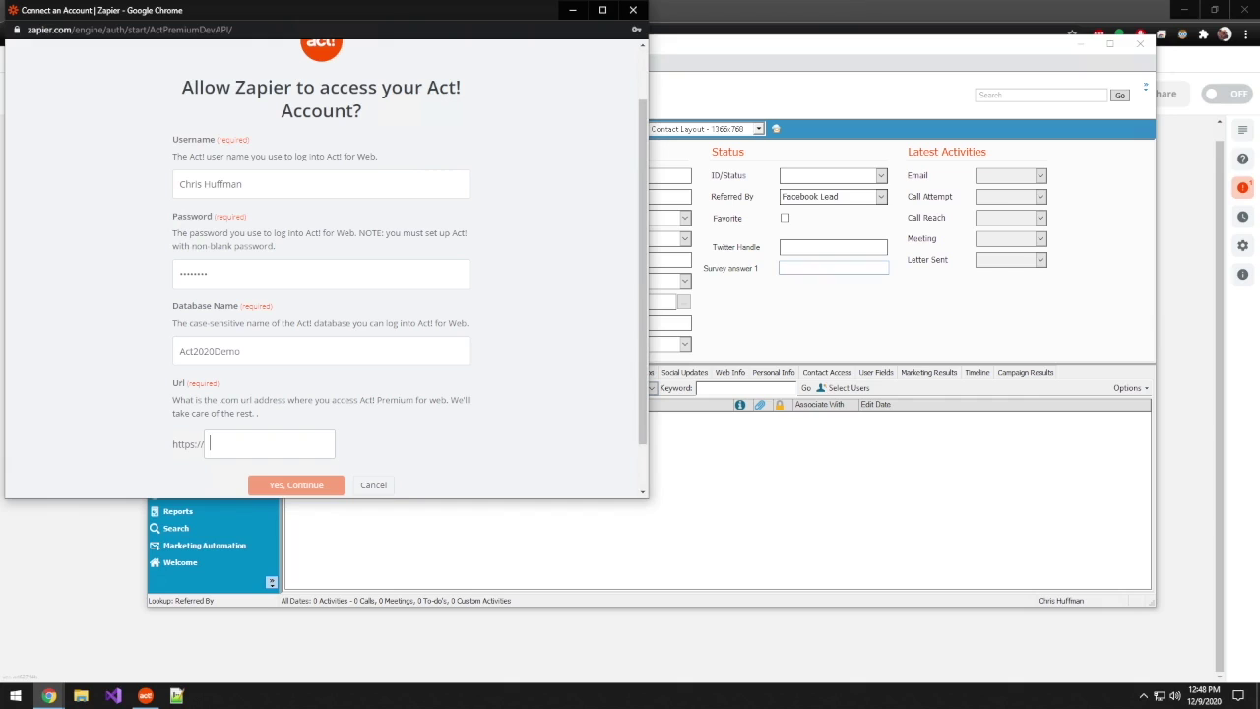
left_click(492, 542)
left_click(204, 495)
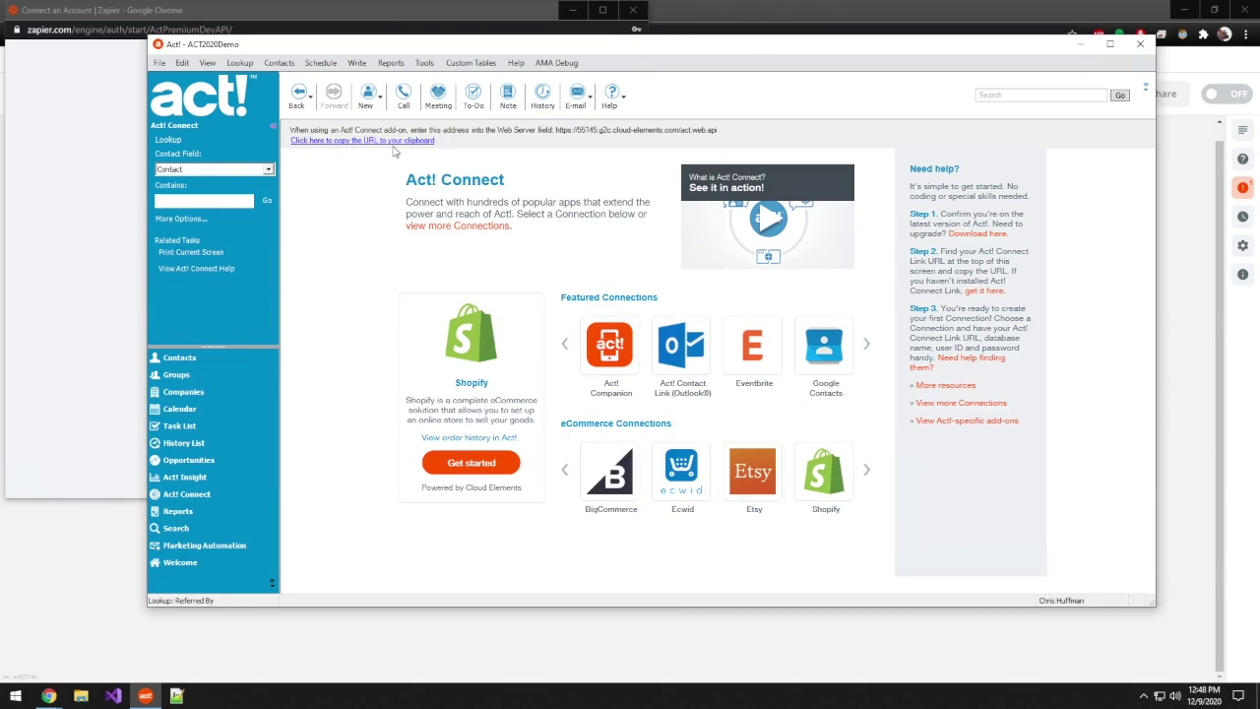
left_click(50, 442)
left_click(262, 448)
type("https://55145.g2c.cloud-elements.com/act.web.api")
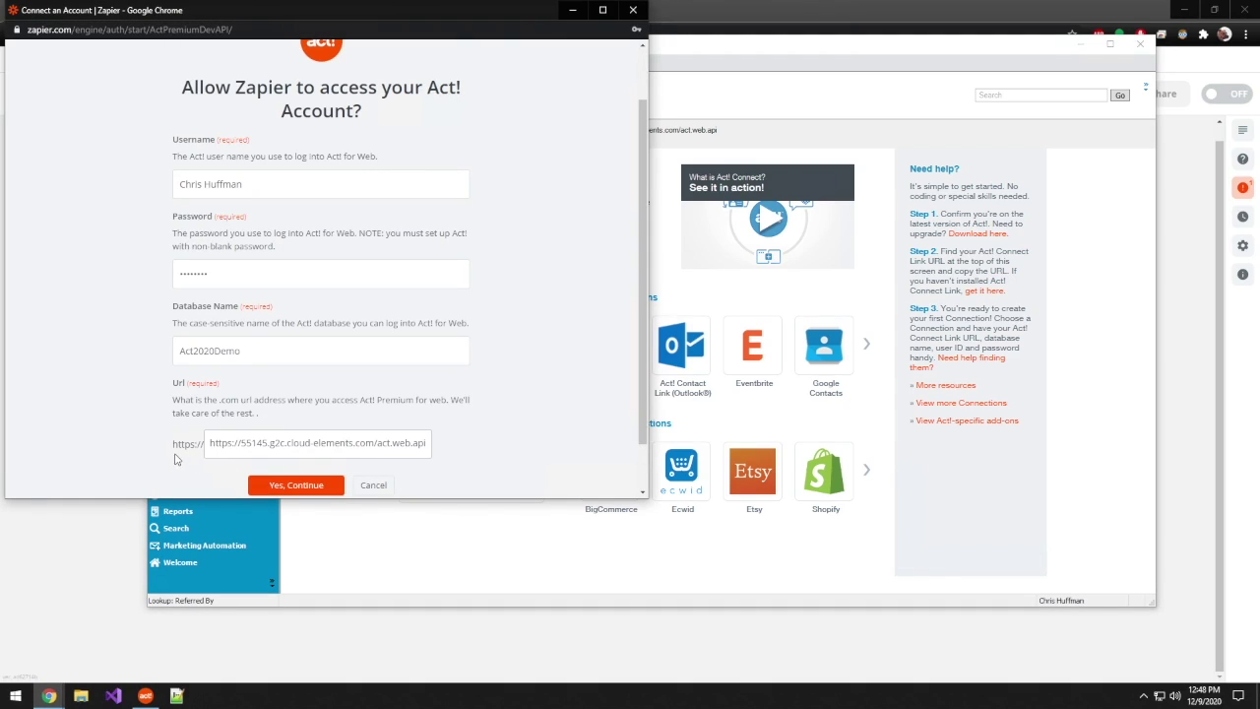
left_click(211, 446)
key("Delete")
key("Delete")
key("Delete")
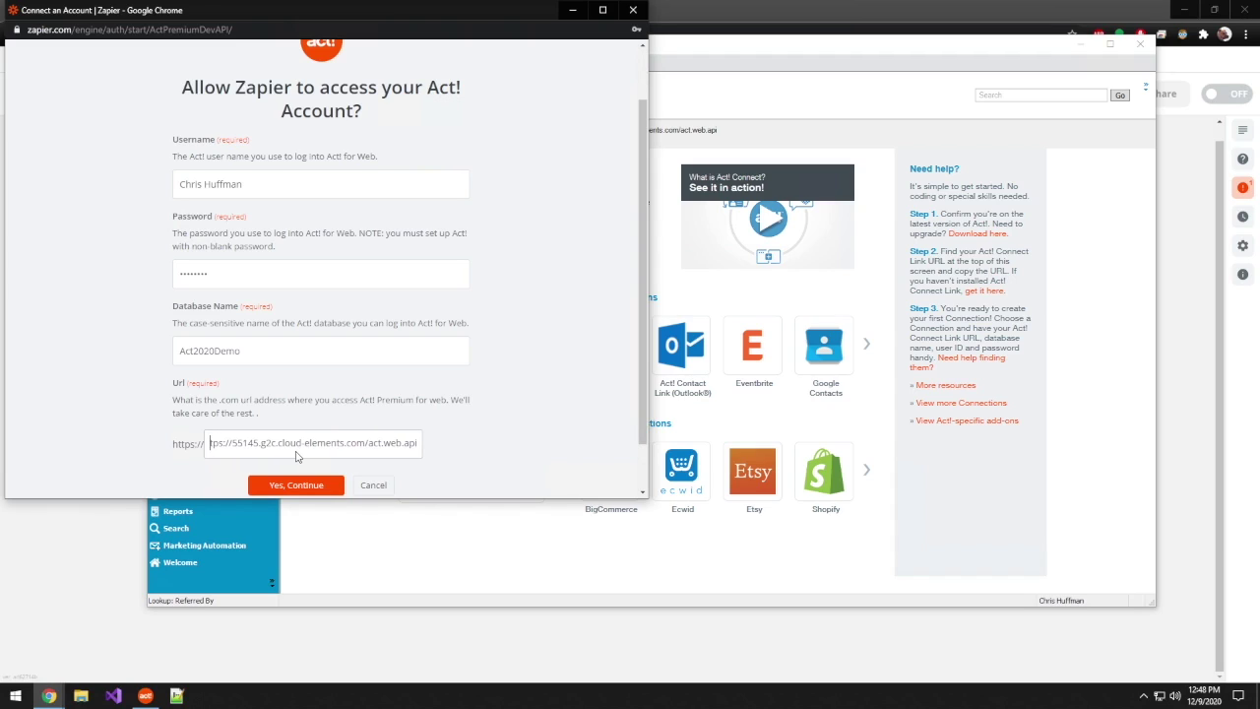
key("Delete")
key("Delete")
key("Delete")
key("Delete")
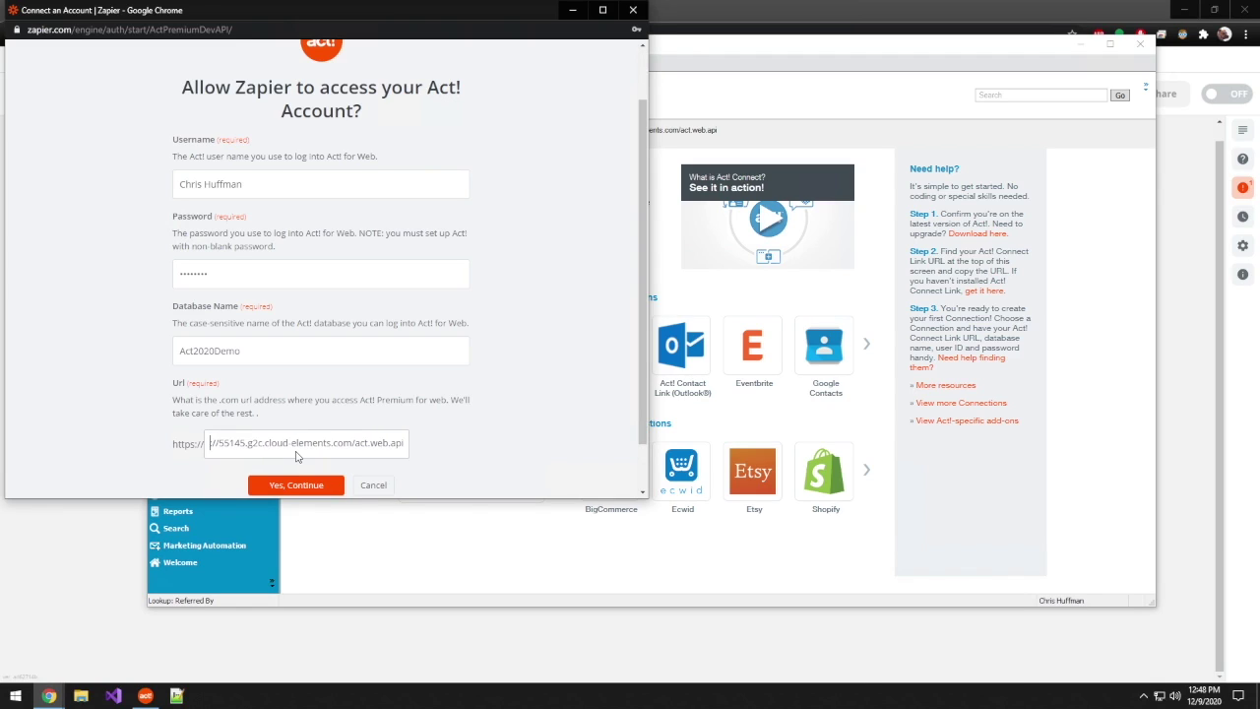
key("Delete")
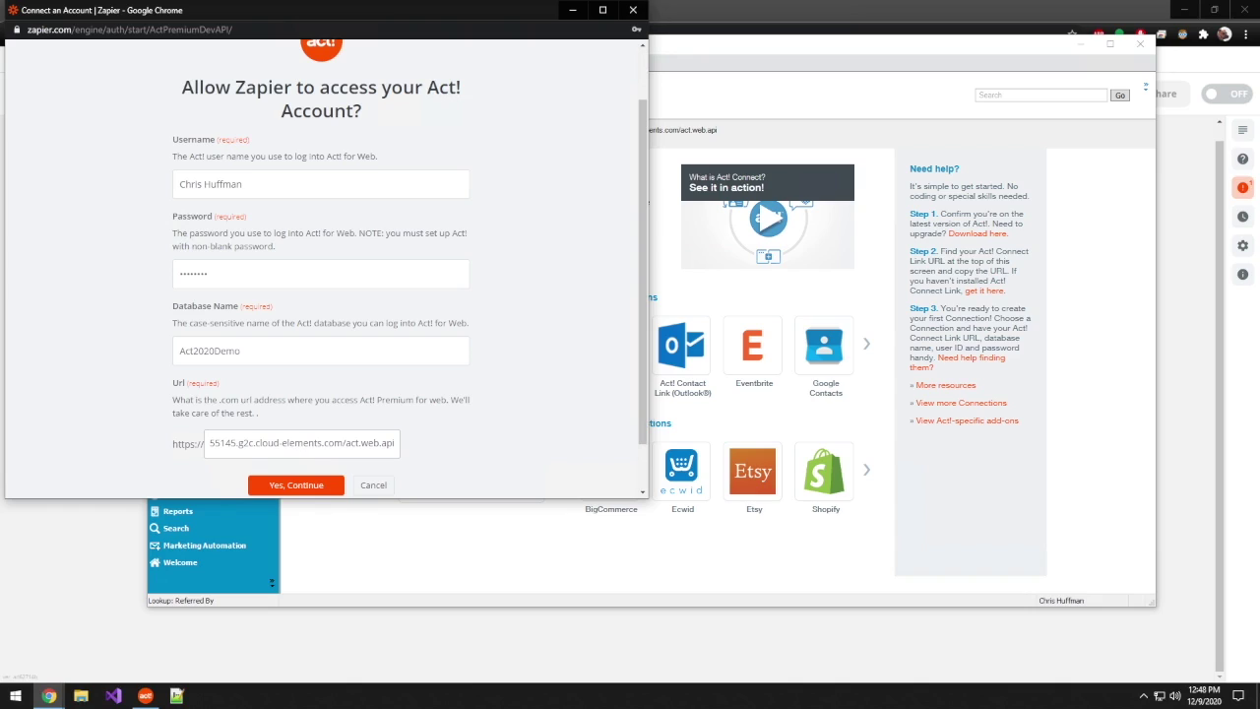
left_click(298, 485)
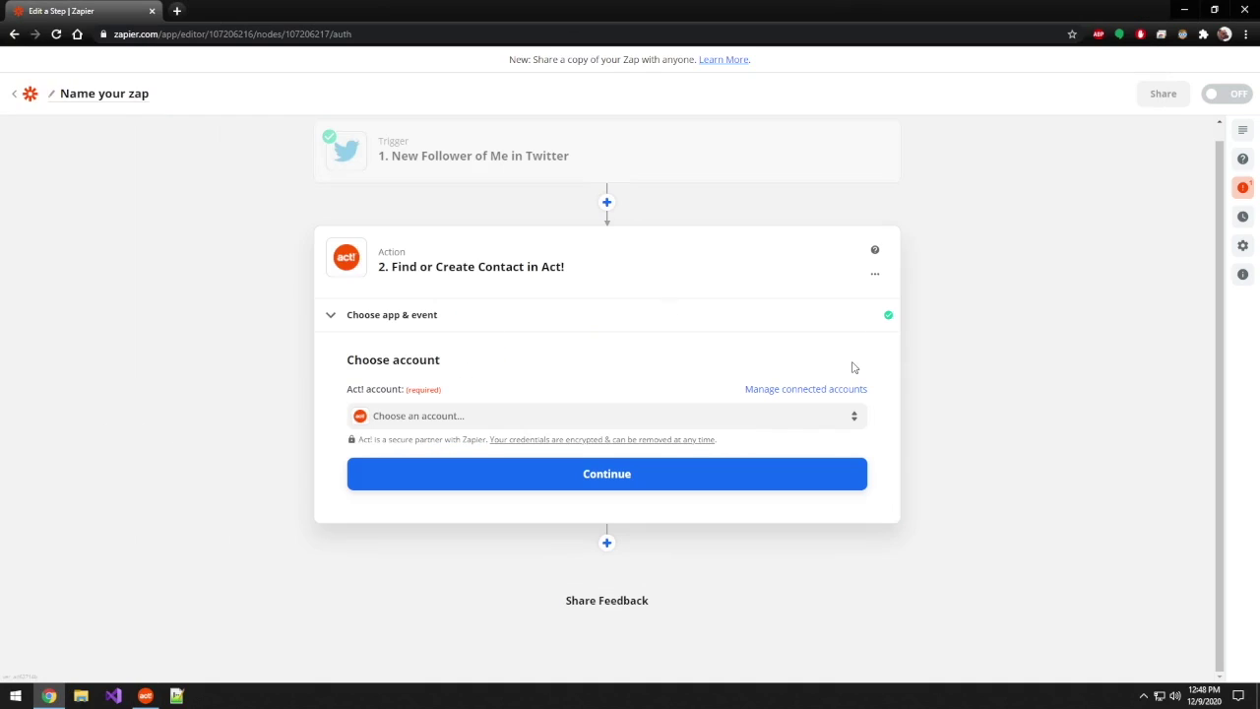
Choose the Act! #2 account for the action and continue to its set-up fields.
left_click(852, 416)
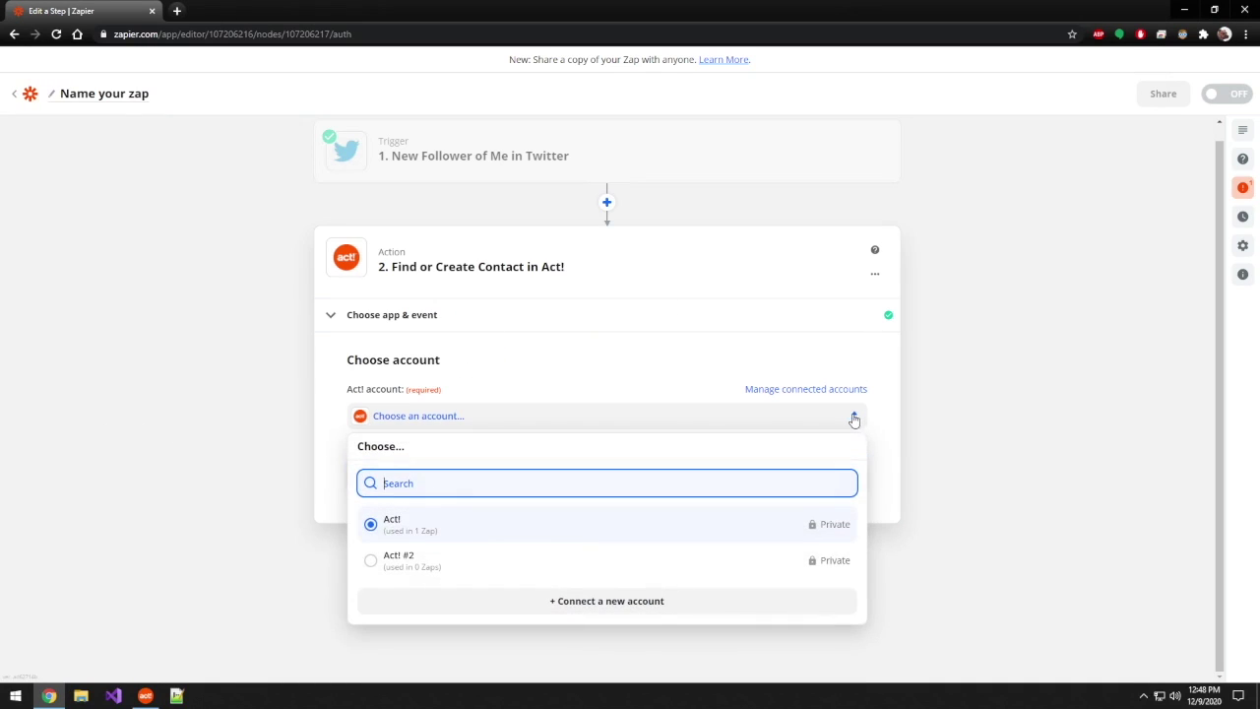
left_click(401, 561)
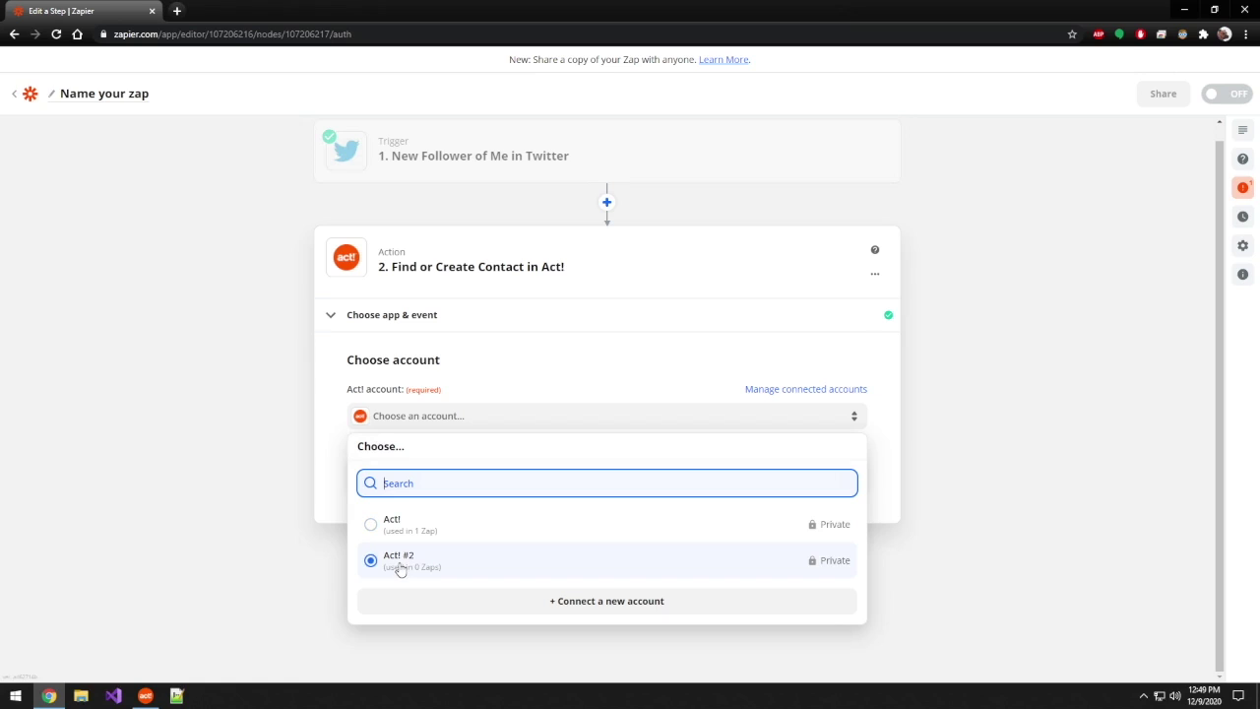
left_click(401, 561)
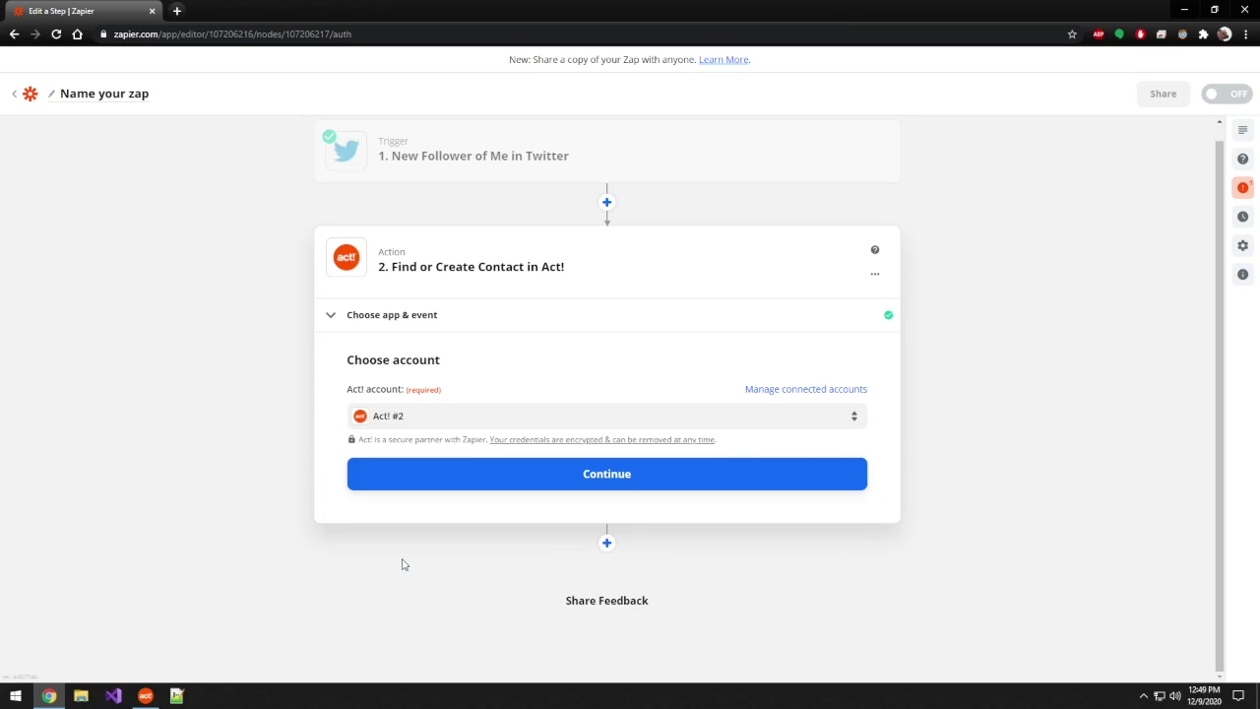
left_click(618, 486)
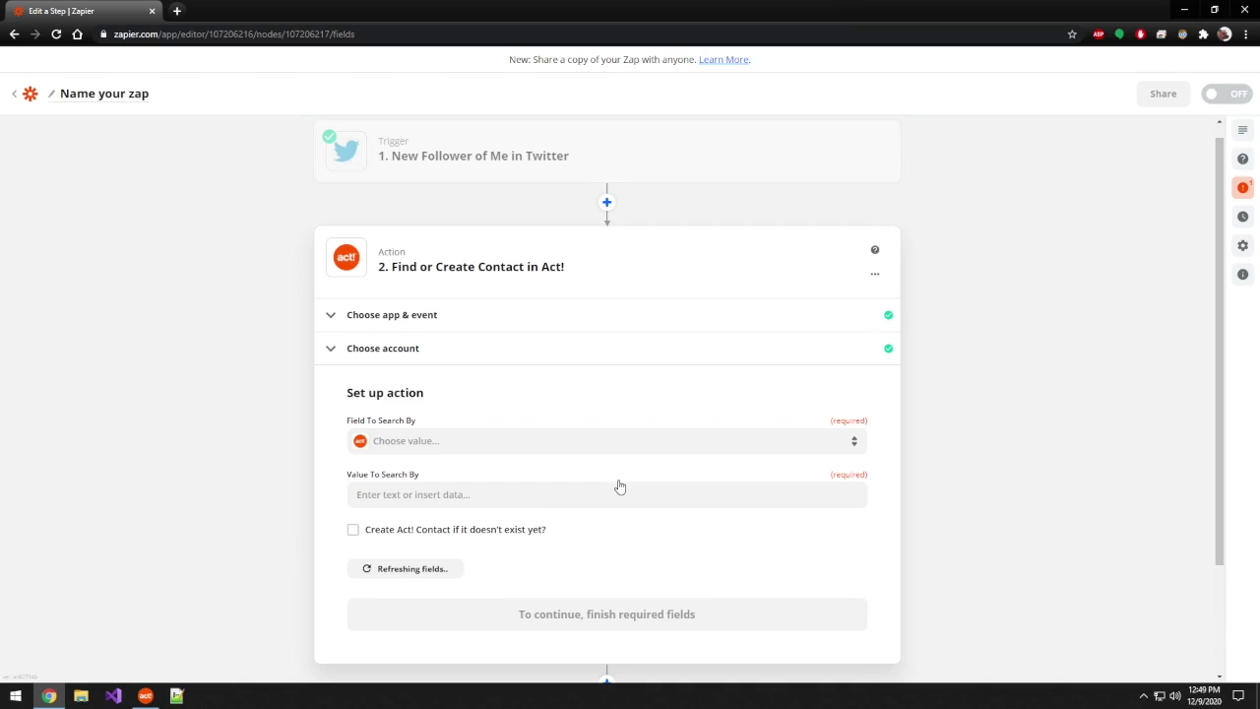
scroll(288, 398, "down", 1)
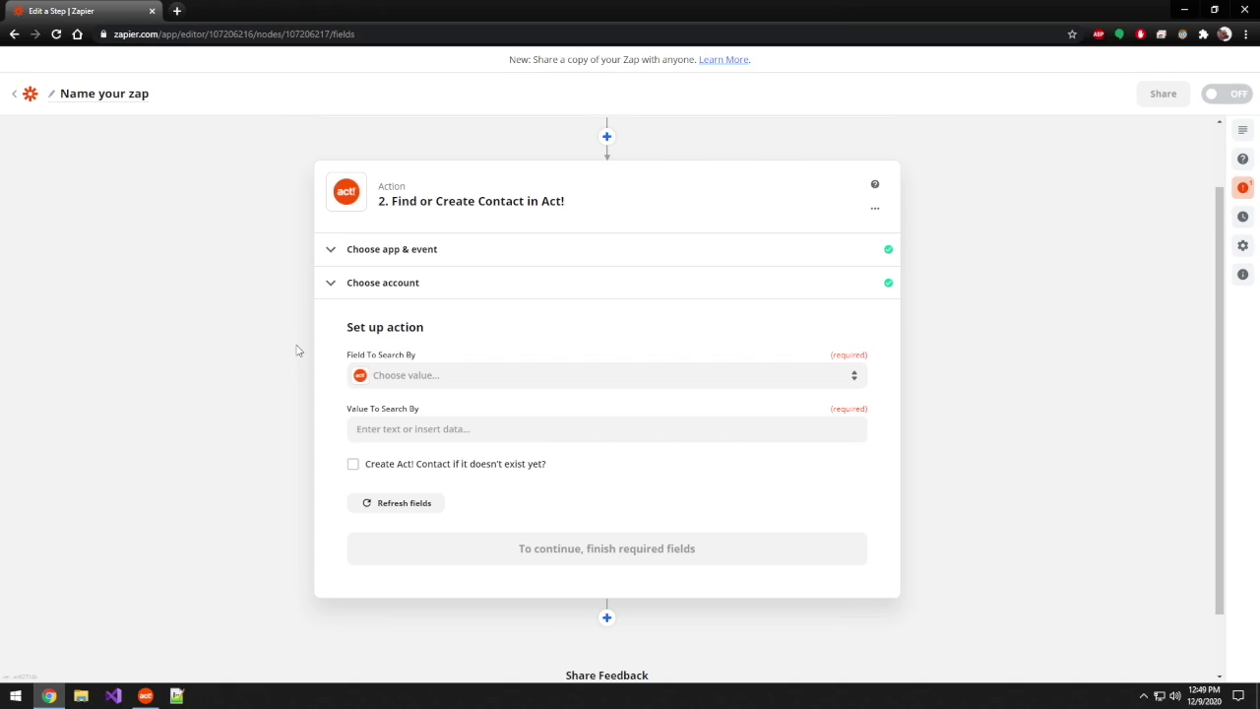
Search contacts by Twitter Handle using 1. Follower Screen Name, creating the contact if none exists.
left_click(858, 377)
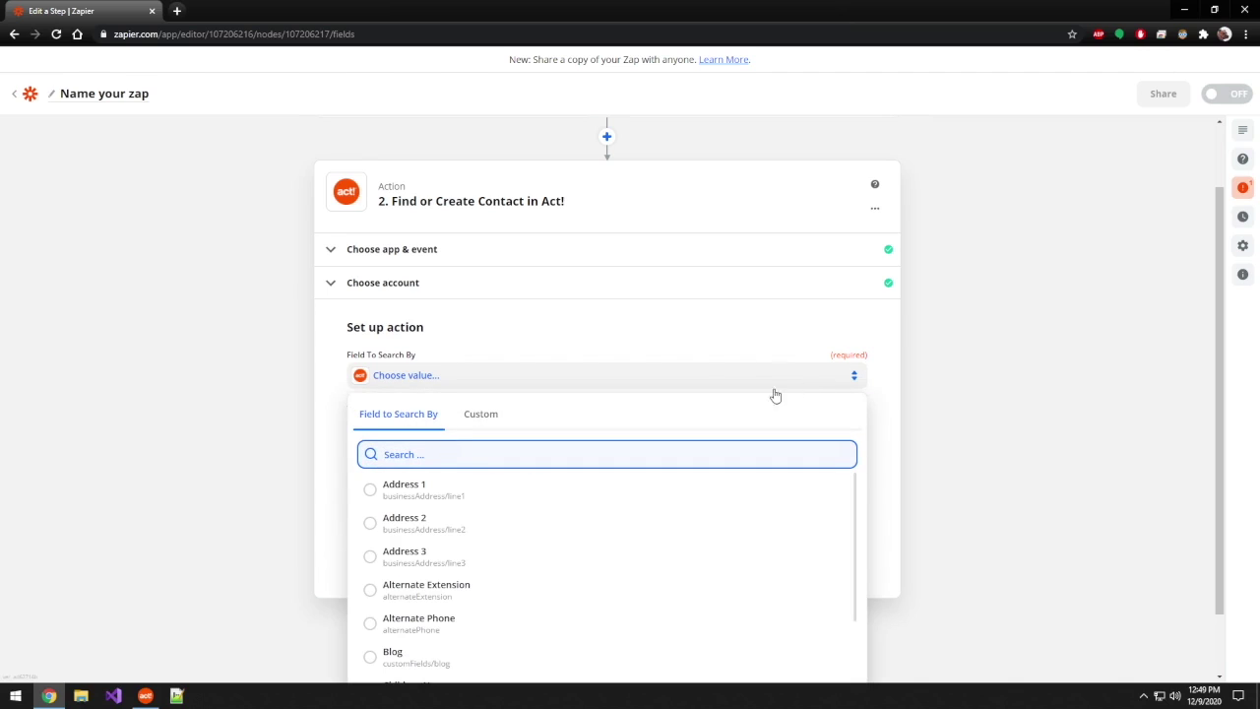
scroll(582, 538, "down", 3)
scroll(582, 539, "down", 6)
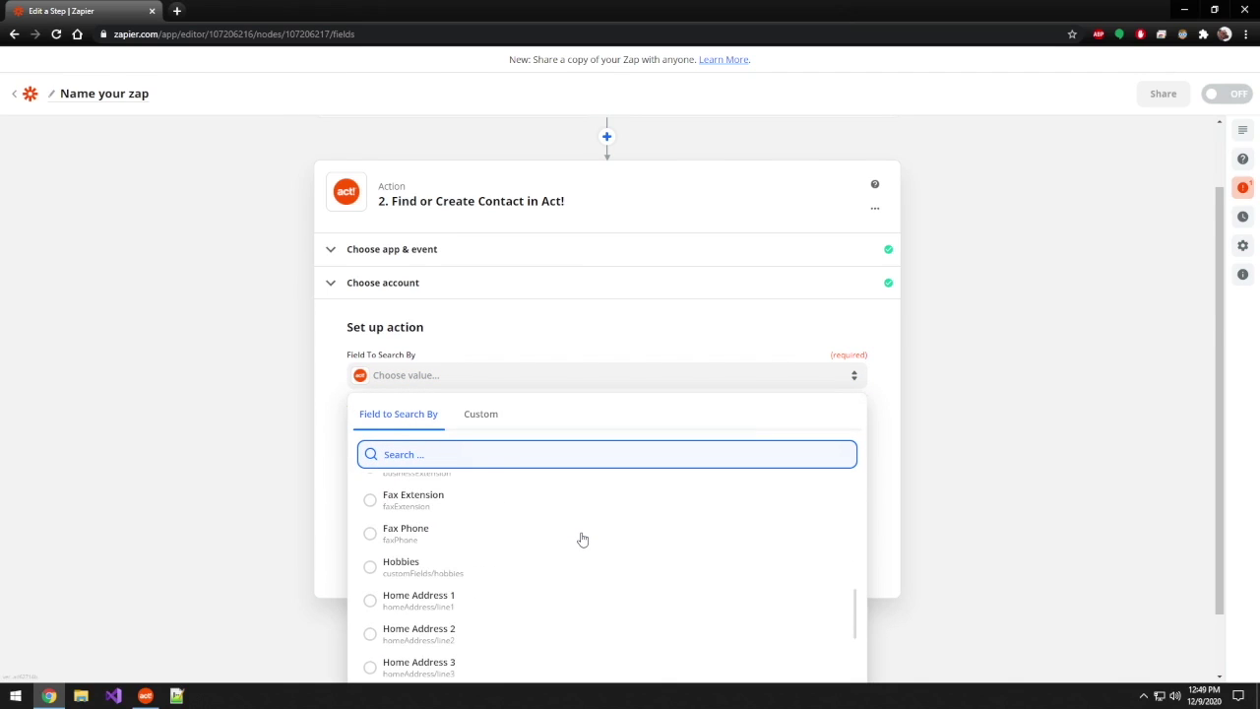
scroll(581, 538, "down", 8)
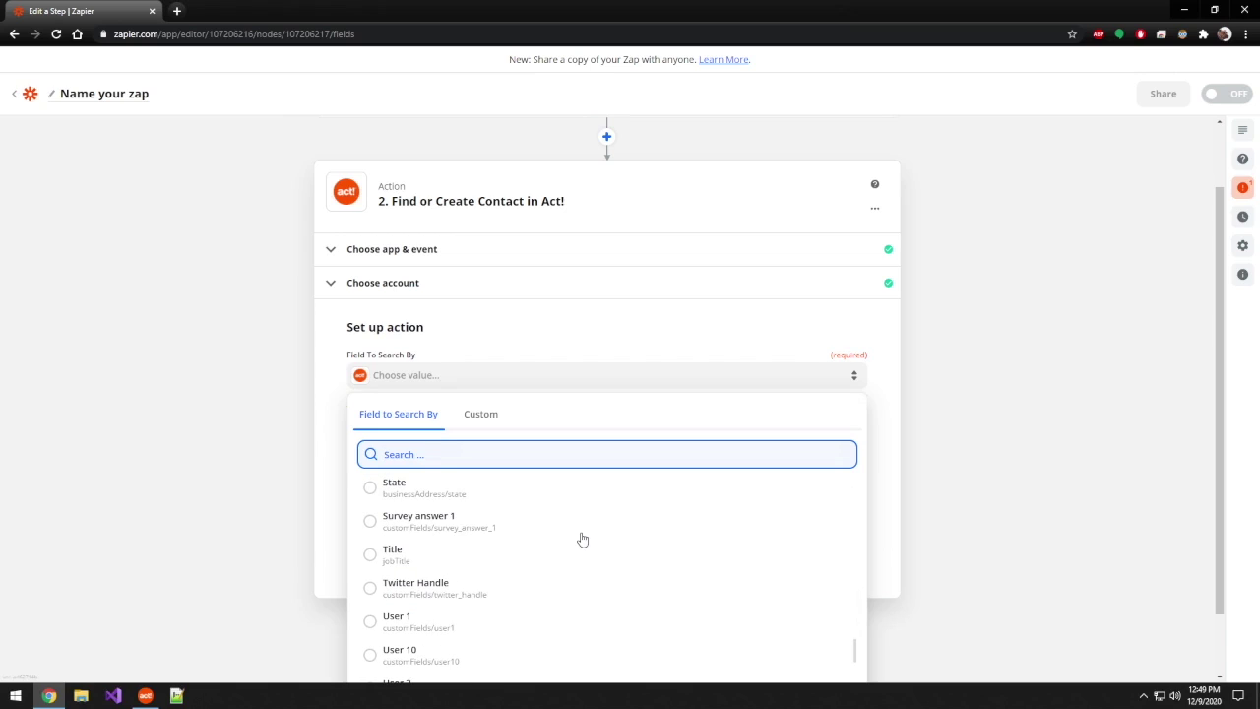
left_click(419, 595)
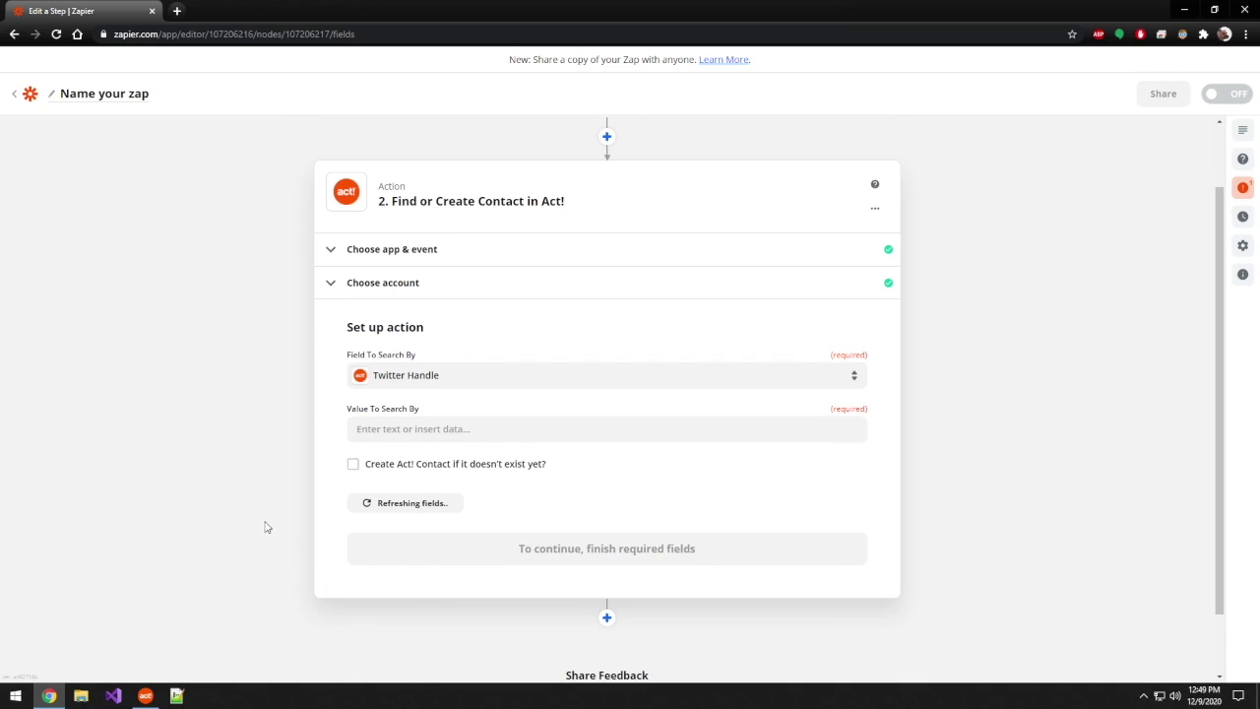
left_click(452, 428)
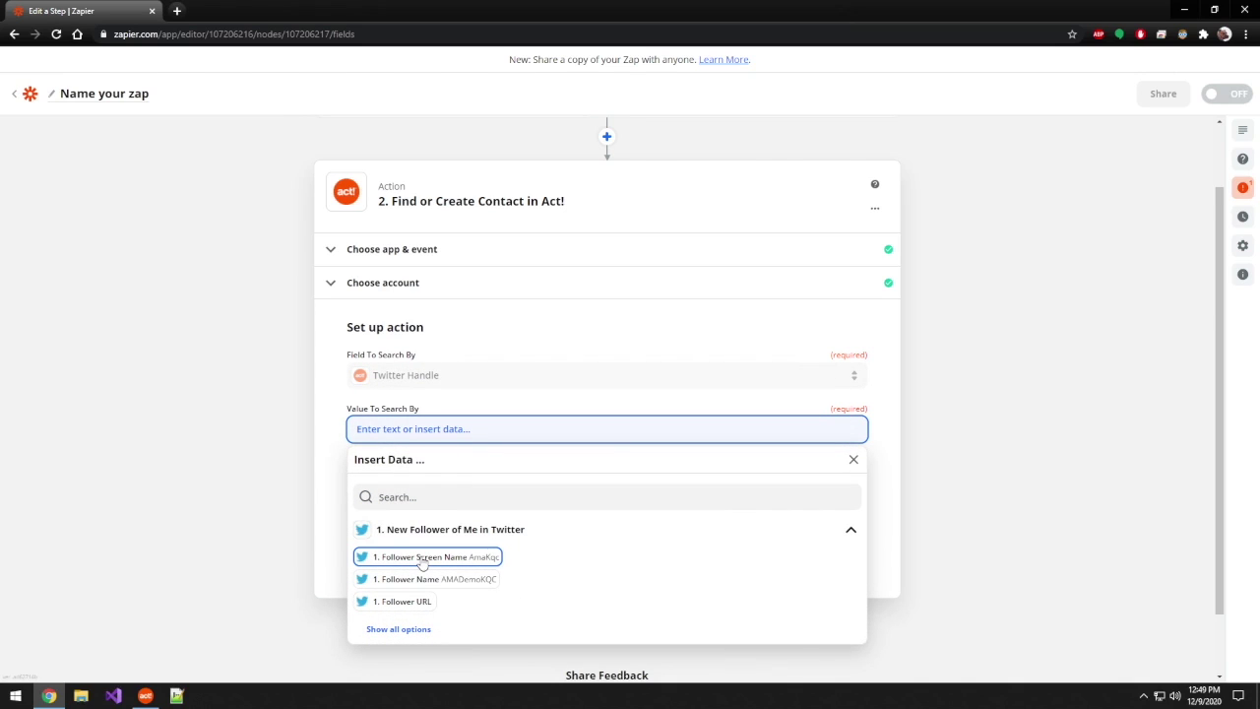
left_click(422, 557)
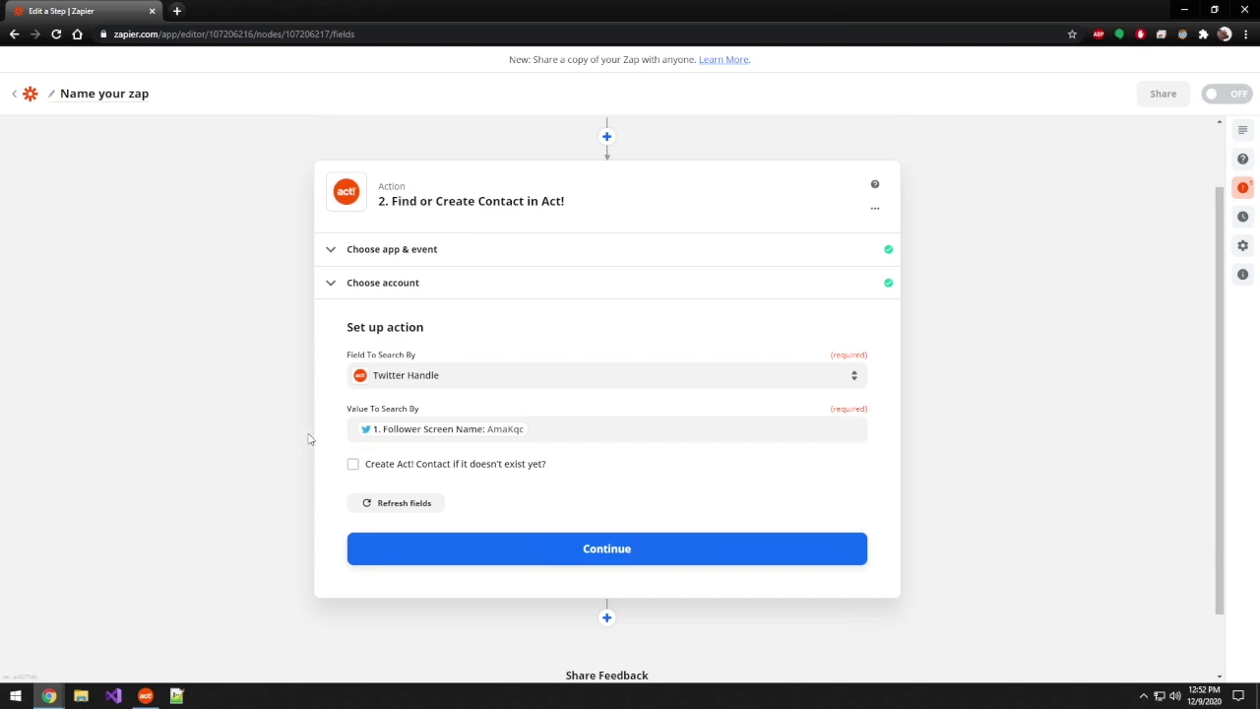
left_click(388, 464)
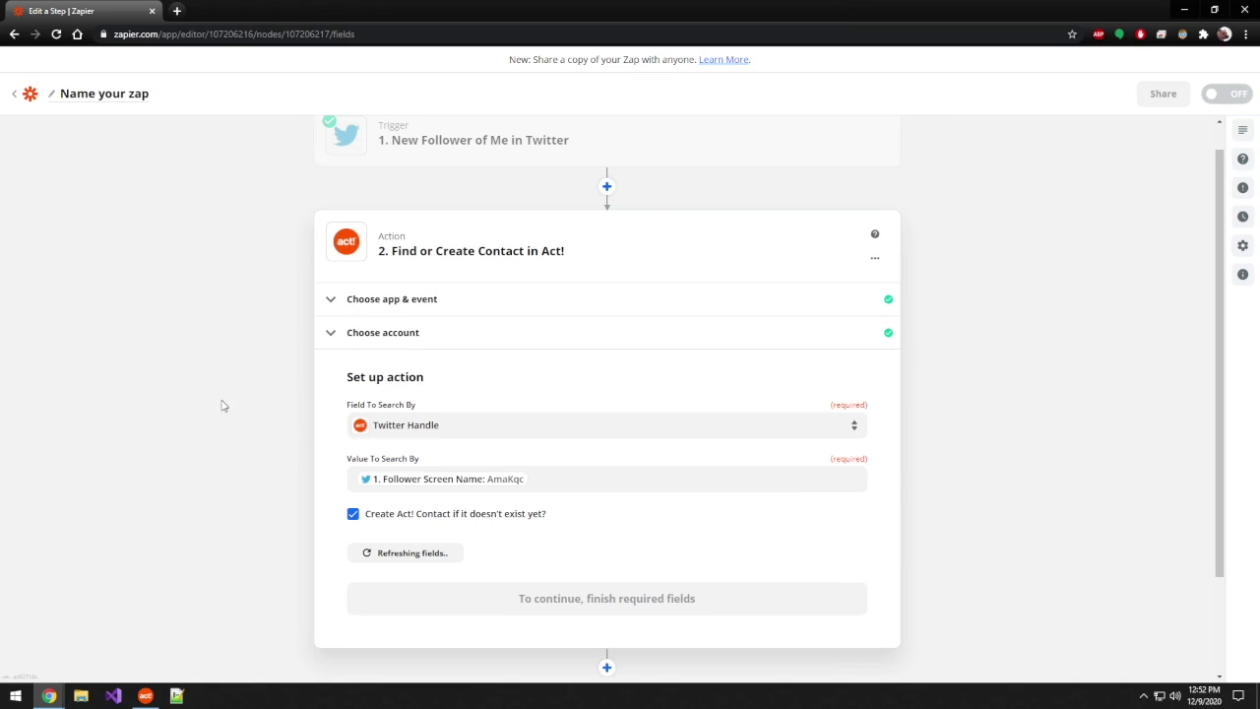
Map First Name to '1. Follower Name' from the Twitter trigger data.
scroll(297, 397, "down", 2)
scroll(296, 396, "down", 3)
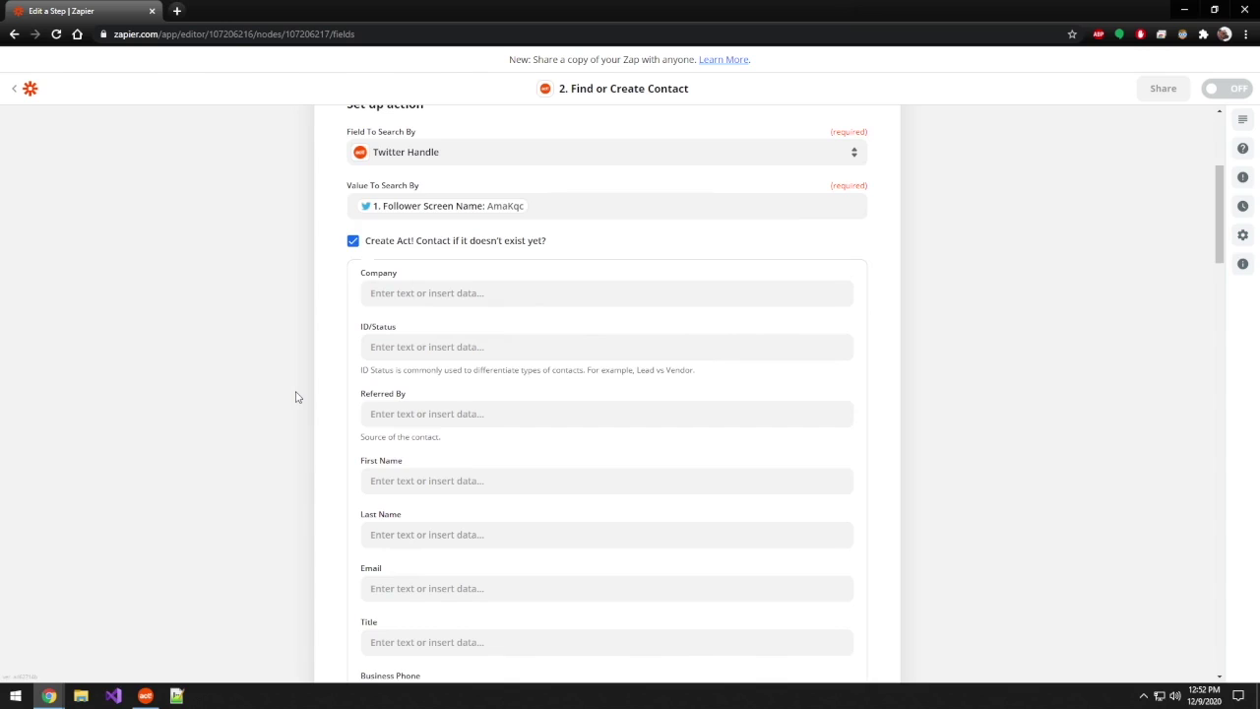
scroll(296, 396, "up", 1)
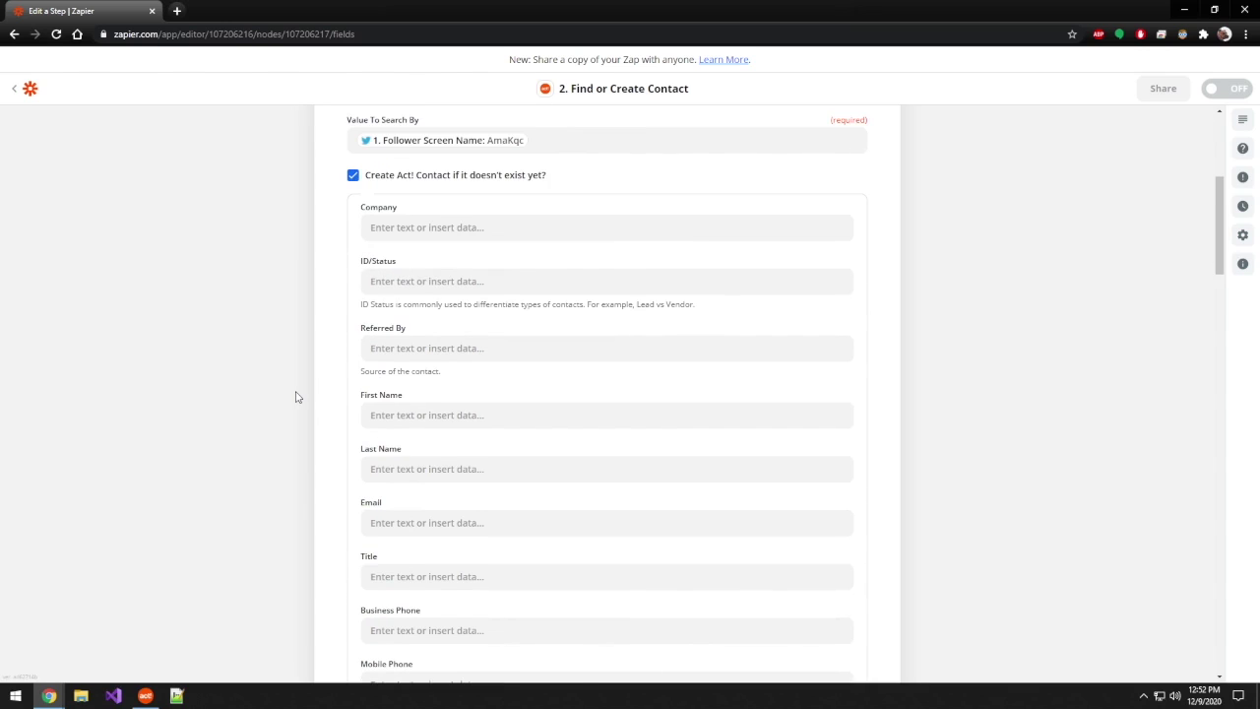
left_click(433, 418)
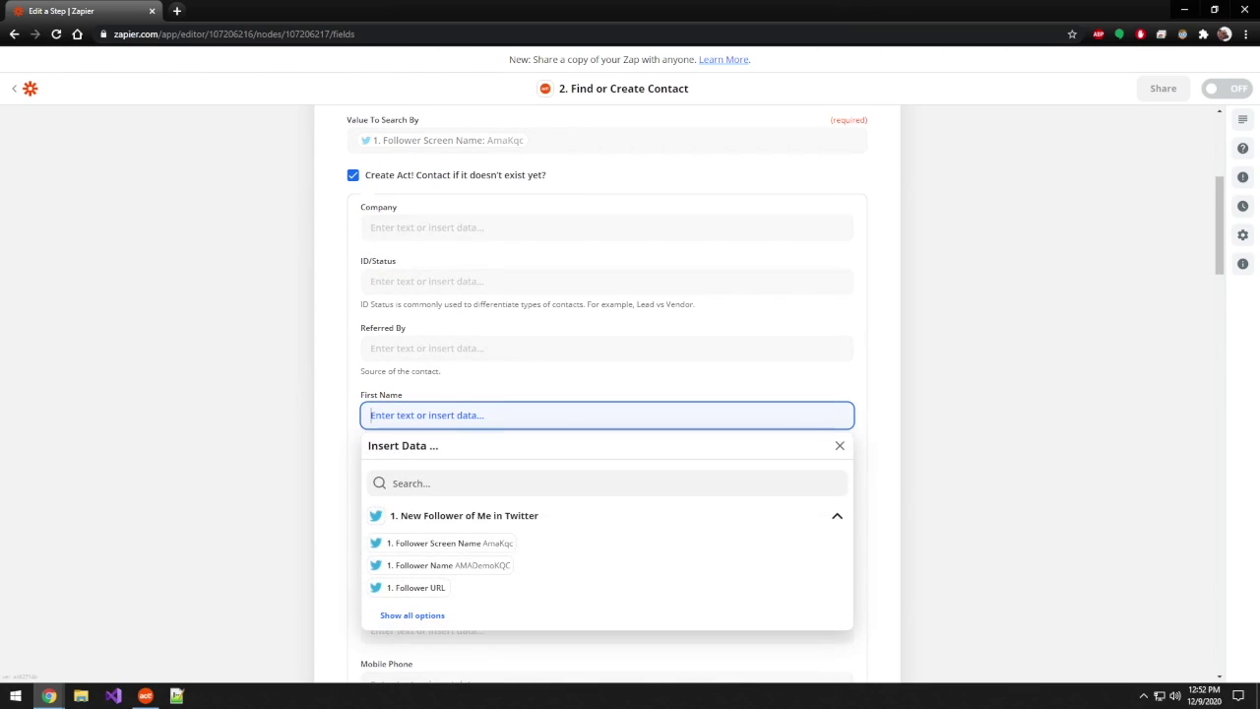
left_click(423, 567)
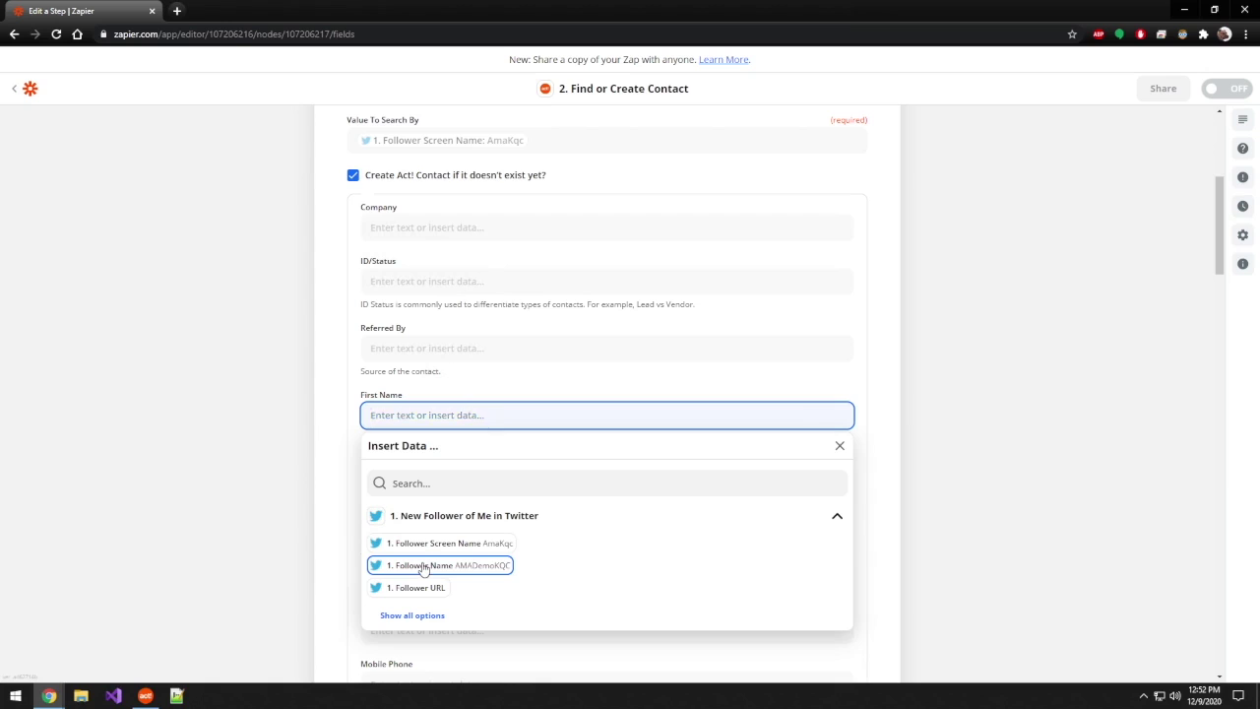
left_click(268, 480)
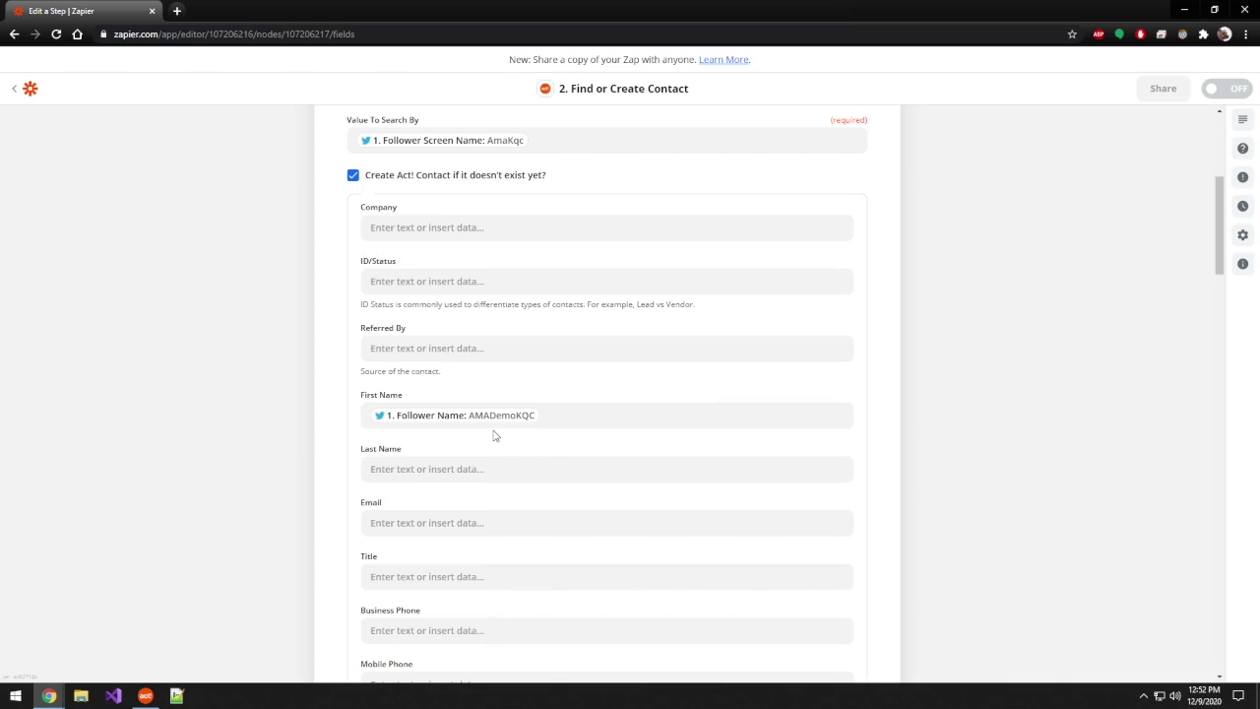
scroll(492, 436, "down", 2)
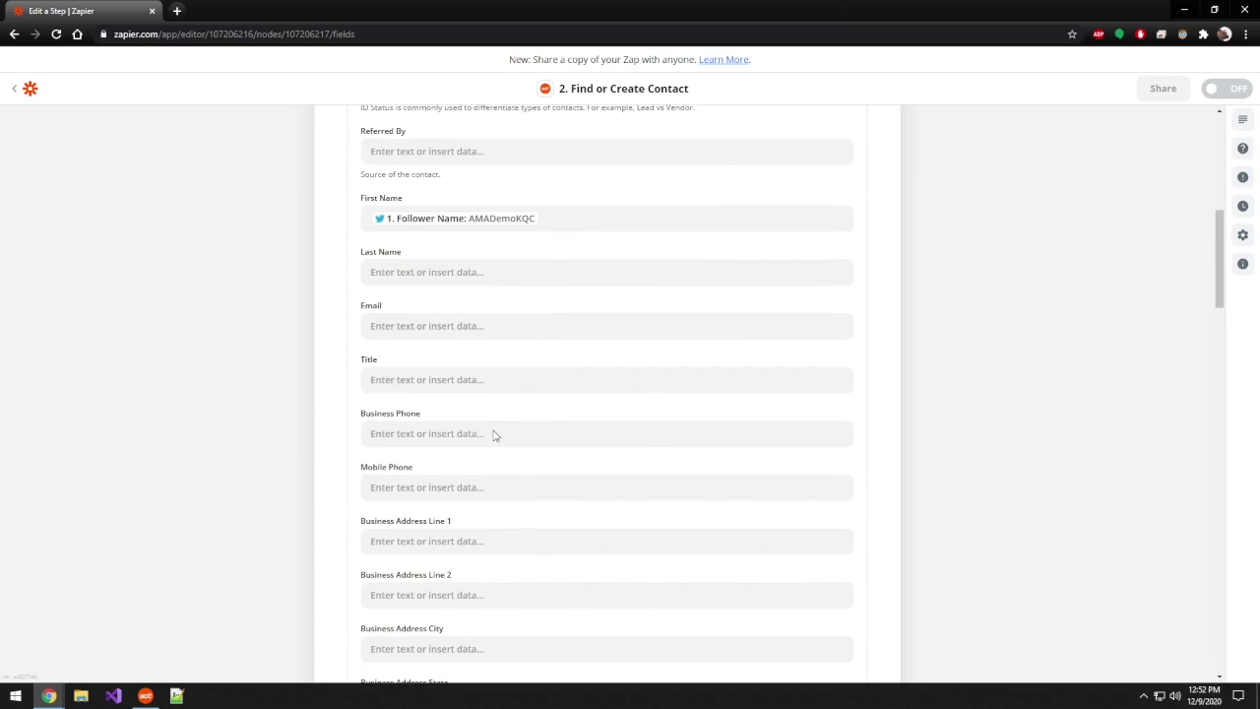
scroll(451, 367, "up", 2)
Enter 'Twitter Follower' as ID/Status and 'Twitter lead' as Referred By.
left_click(421, 279)
type("T")
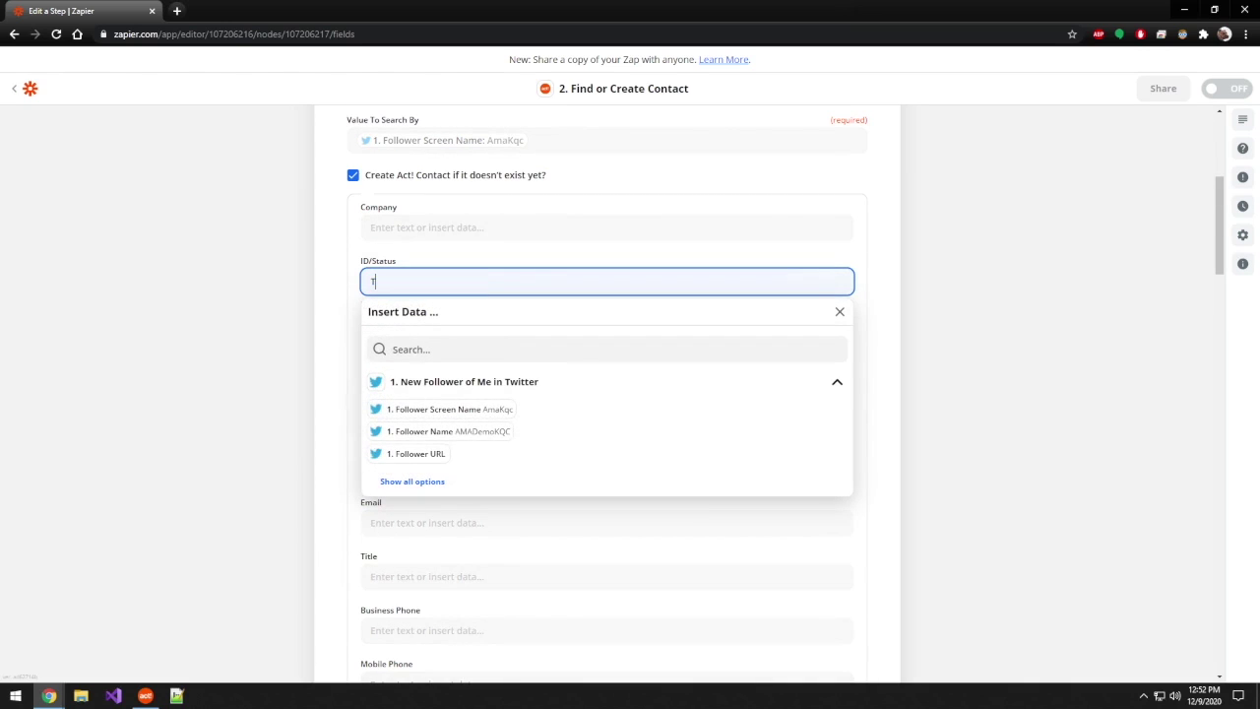
type("witter Follower")
key("Tab")
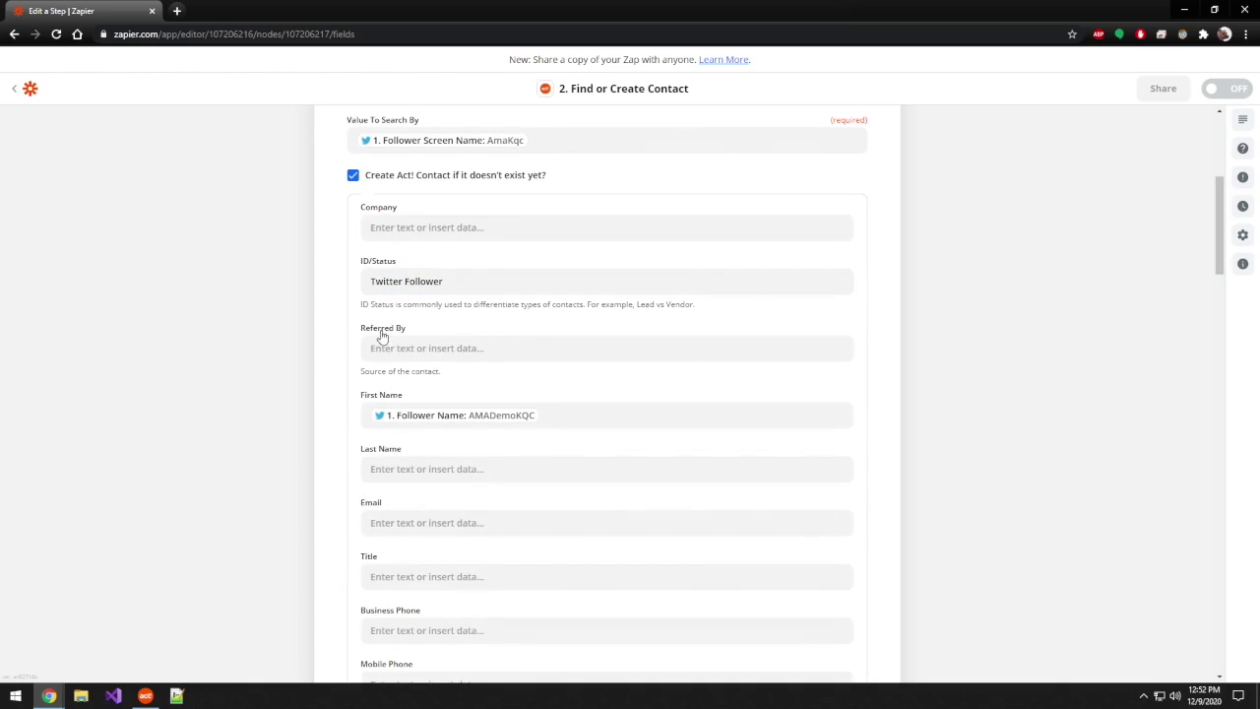
type("Tw")
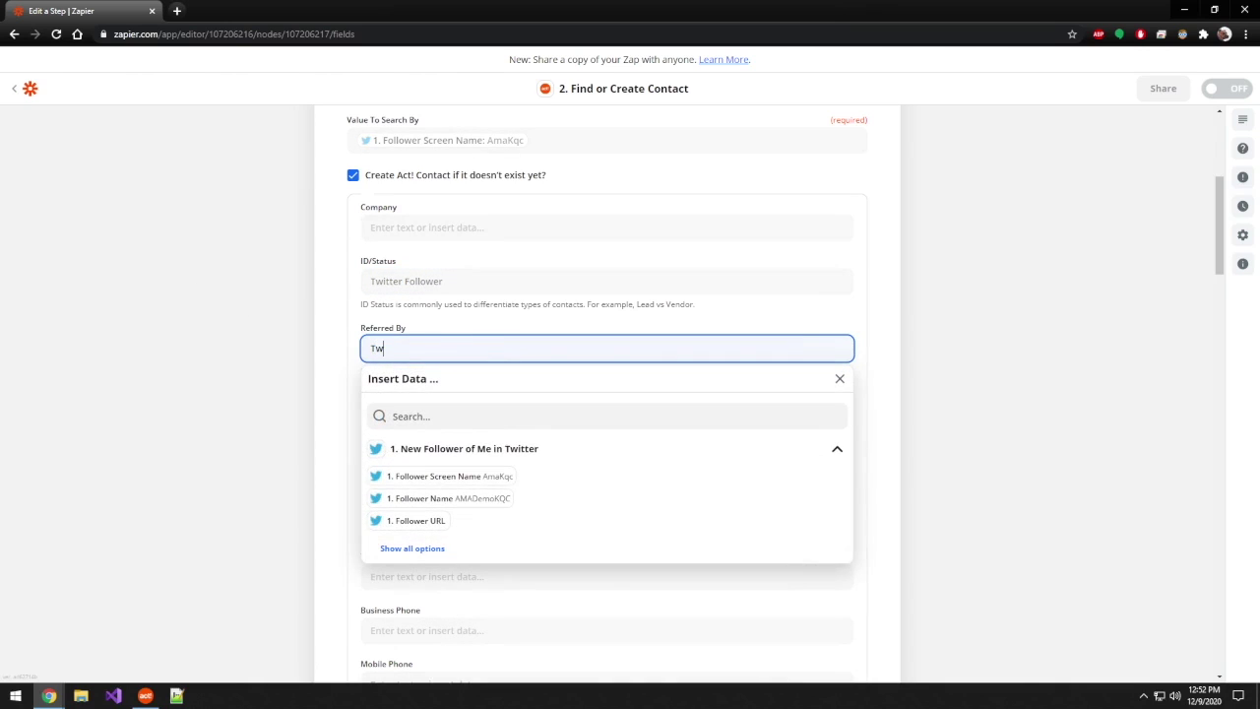
type("itter lead")
left_click(327, 360)
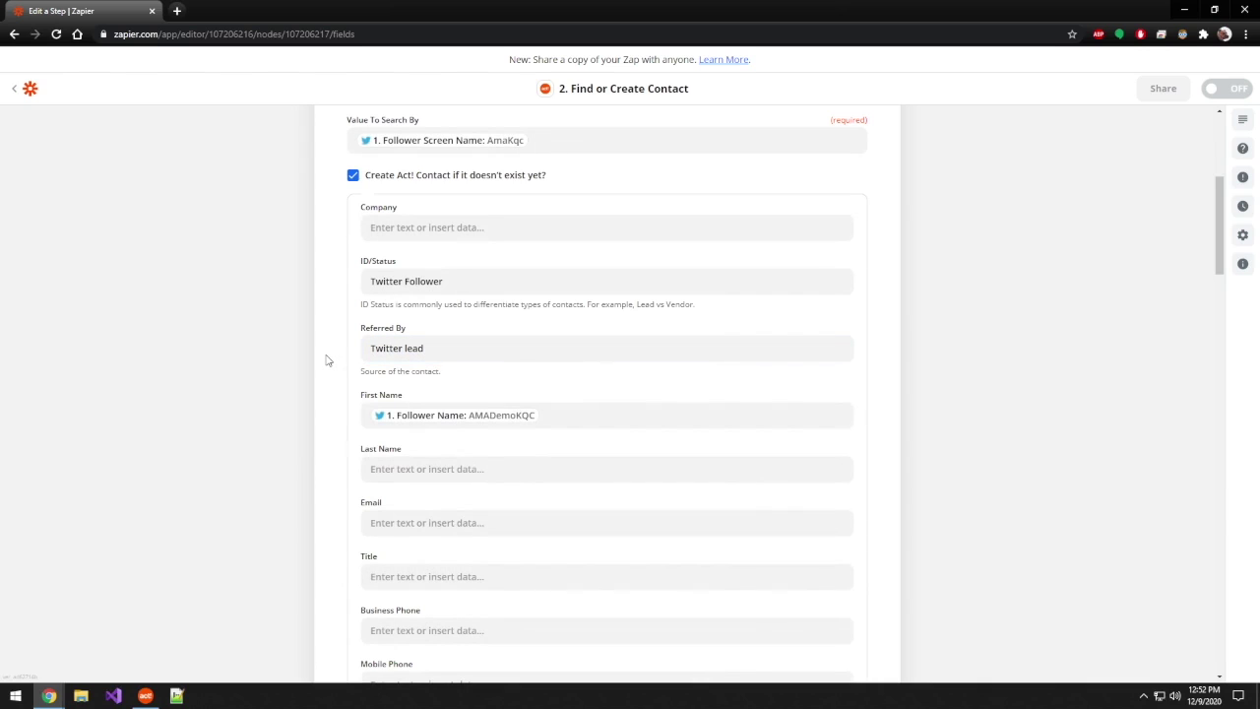
Map the contact's Twitter Handle field to '1. Follower Screen Name'.
scroll(327, 360, "down", 7)
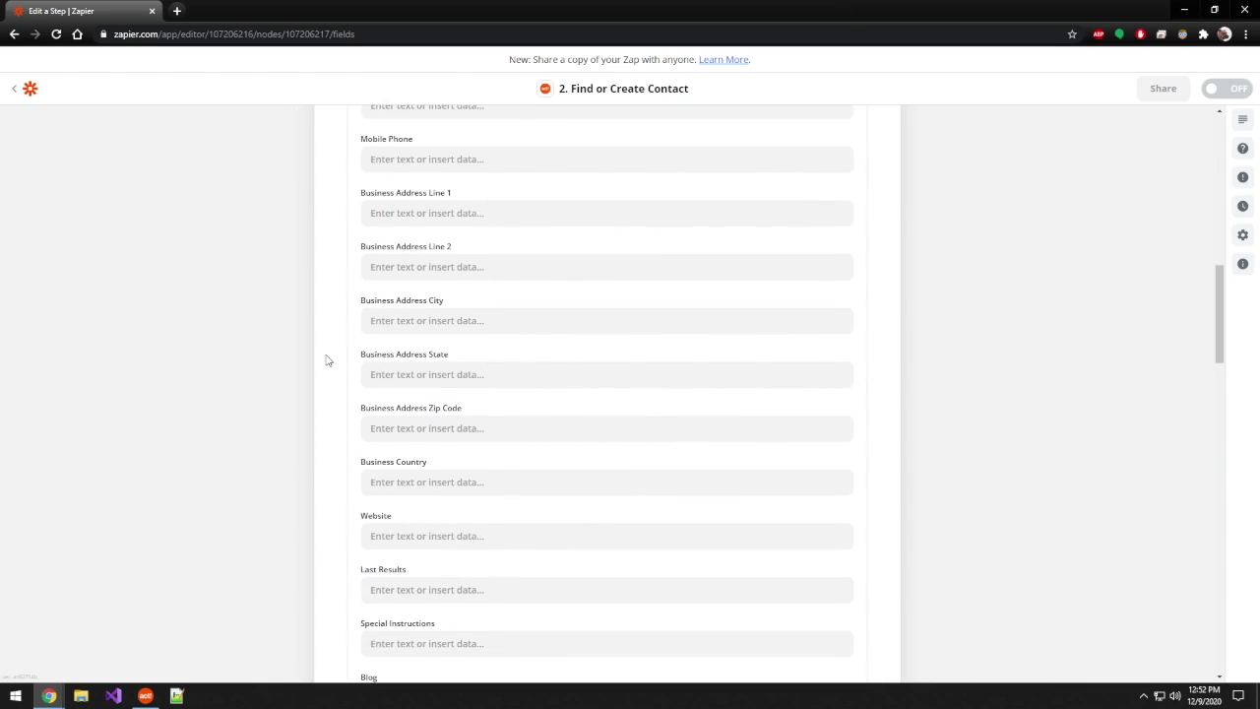
scroll(326, 360, "down", 3)
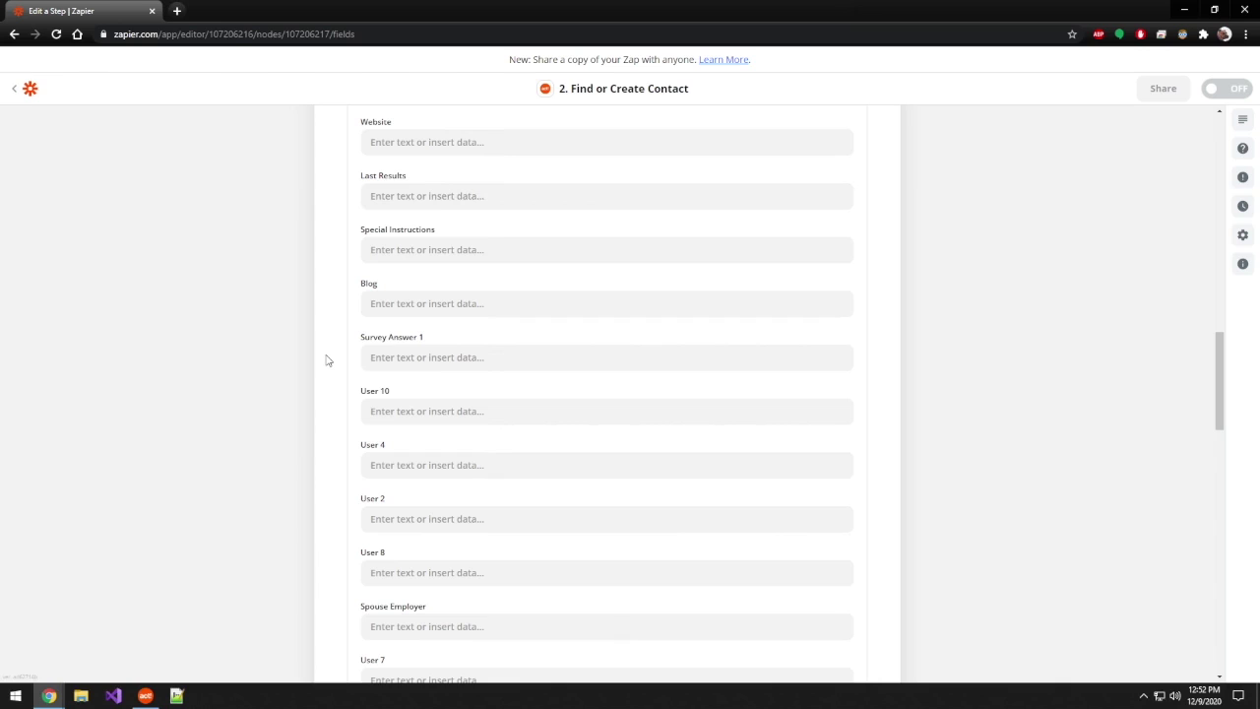
scroll(326, 360, "down", 6)
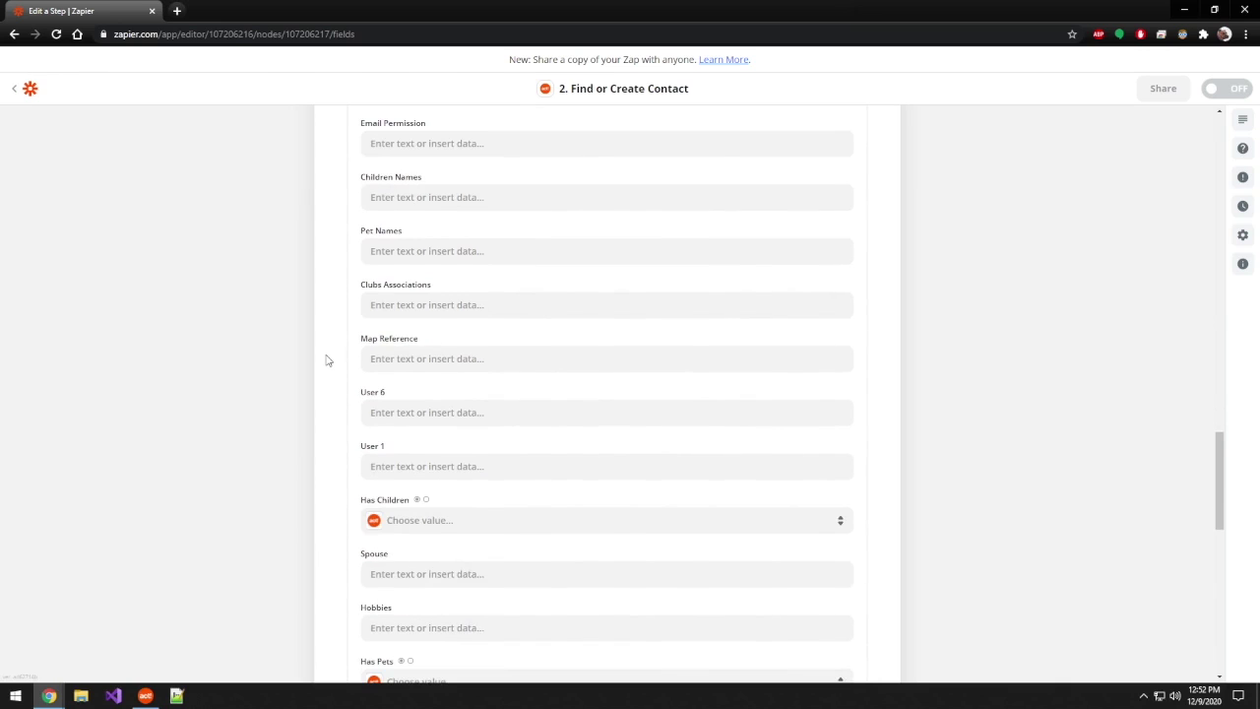
scroll(327, 360, "down", 2)
scroll(327, 361, "down", 2)
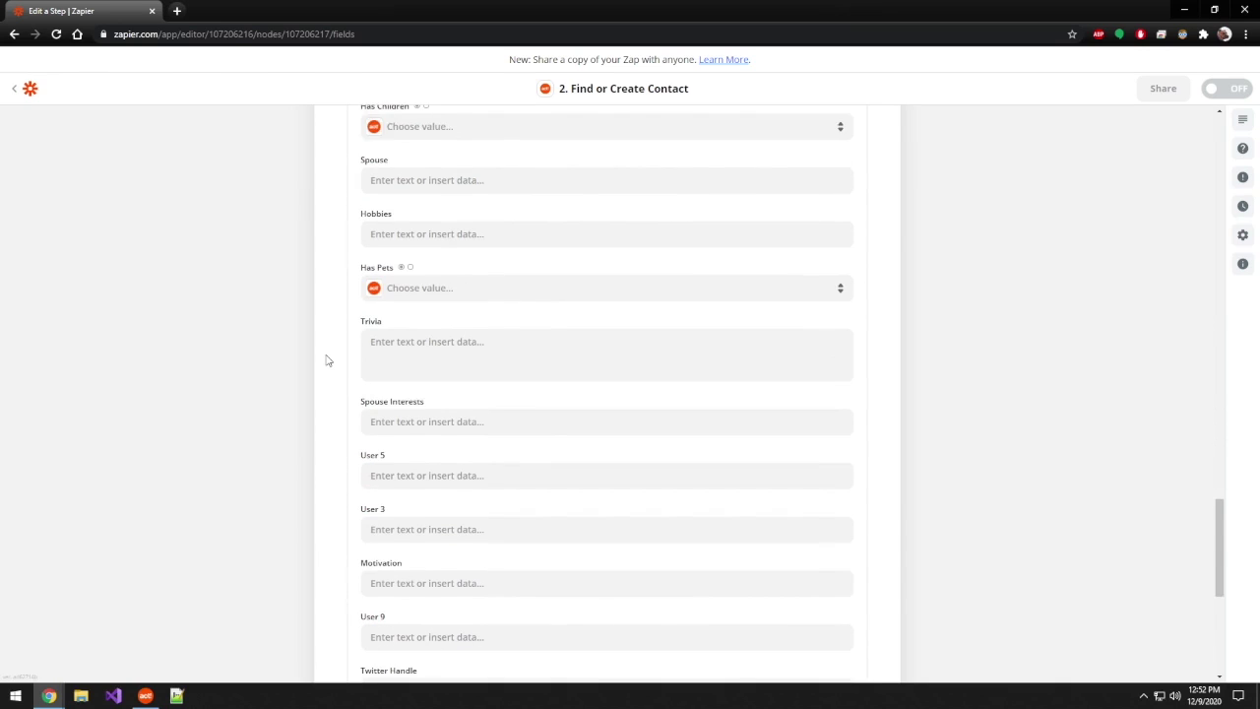
scroll(327, 360, "down", 2)
left_click(423, 493)
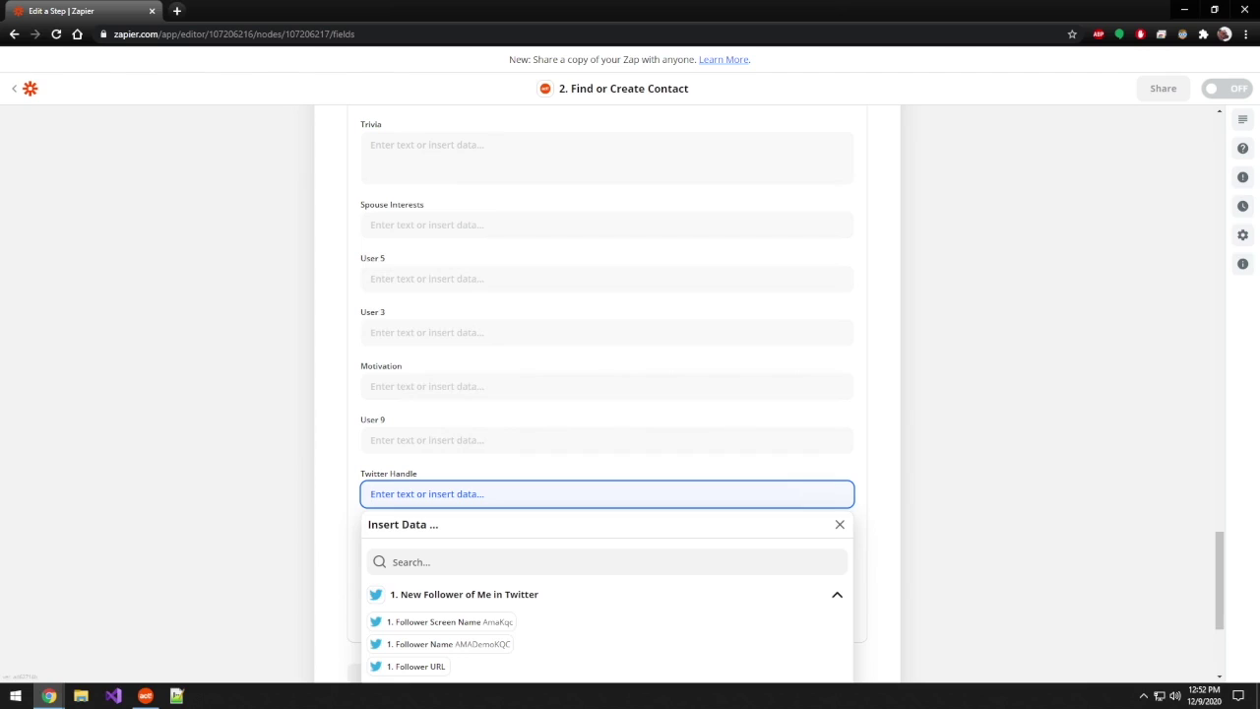
left_click(446, 622)
left_click(247, 495)
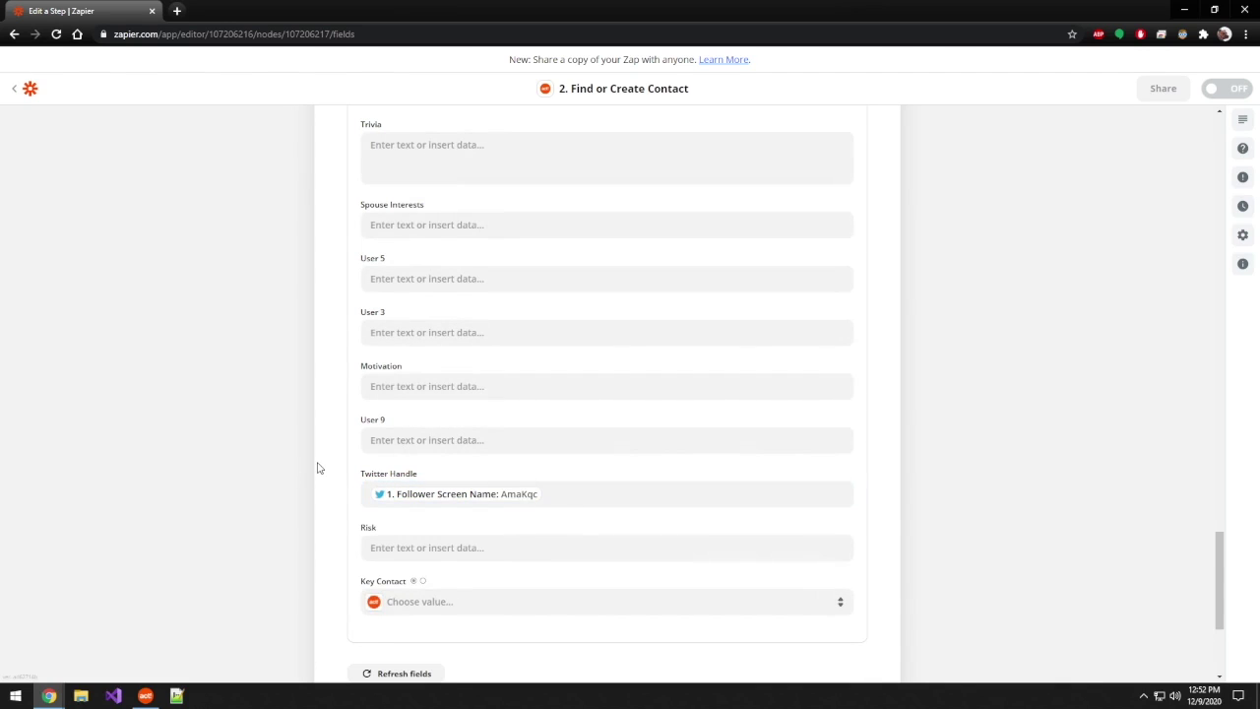
scroll(317, 467, "down", 3)
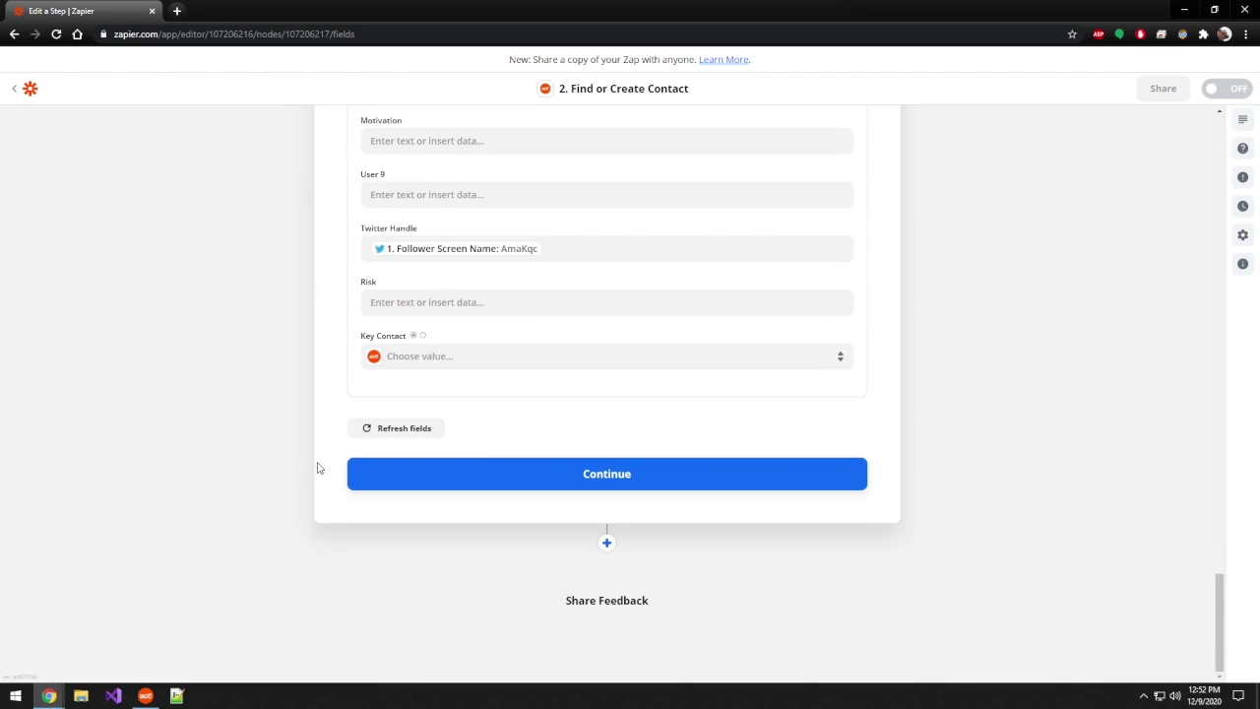
Test the Act! Find or Create Contact action, then switch the Twitter-to-Act! zap on.
left_click(619, 480)
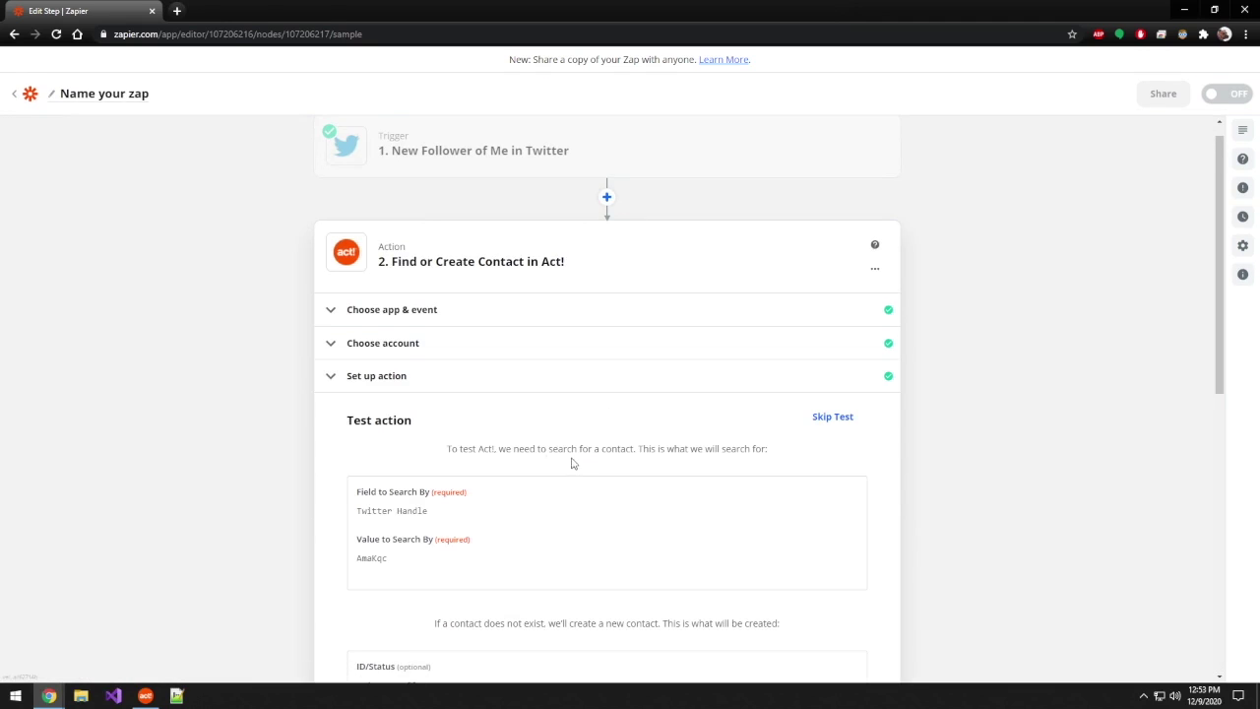
scroll(403, 455, "down", 4)
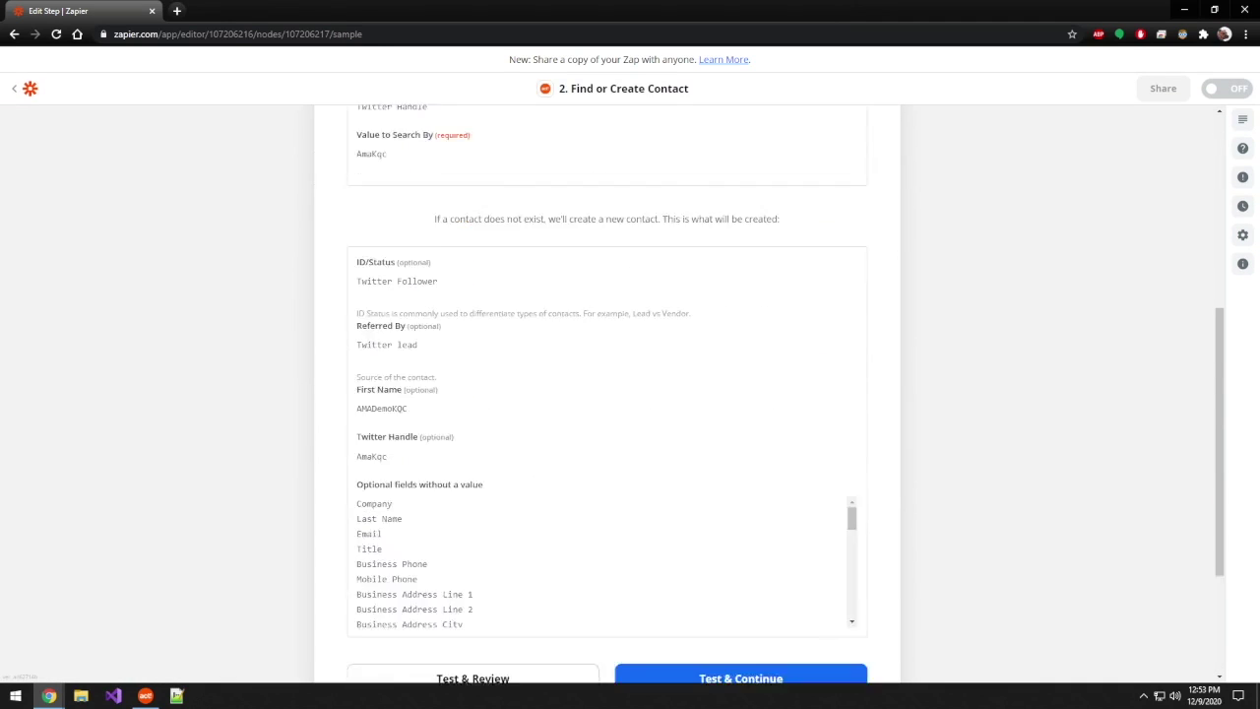
scroll(554, 402, "down", 2)
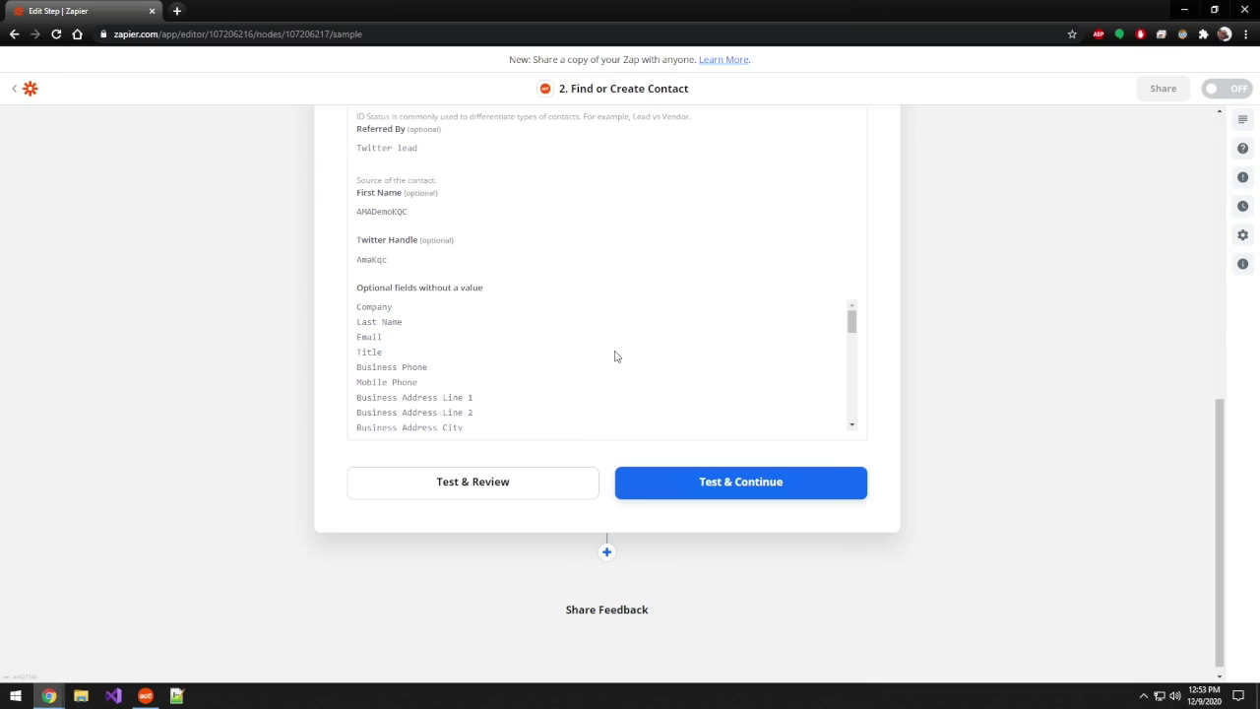
left_click(737, 481)
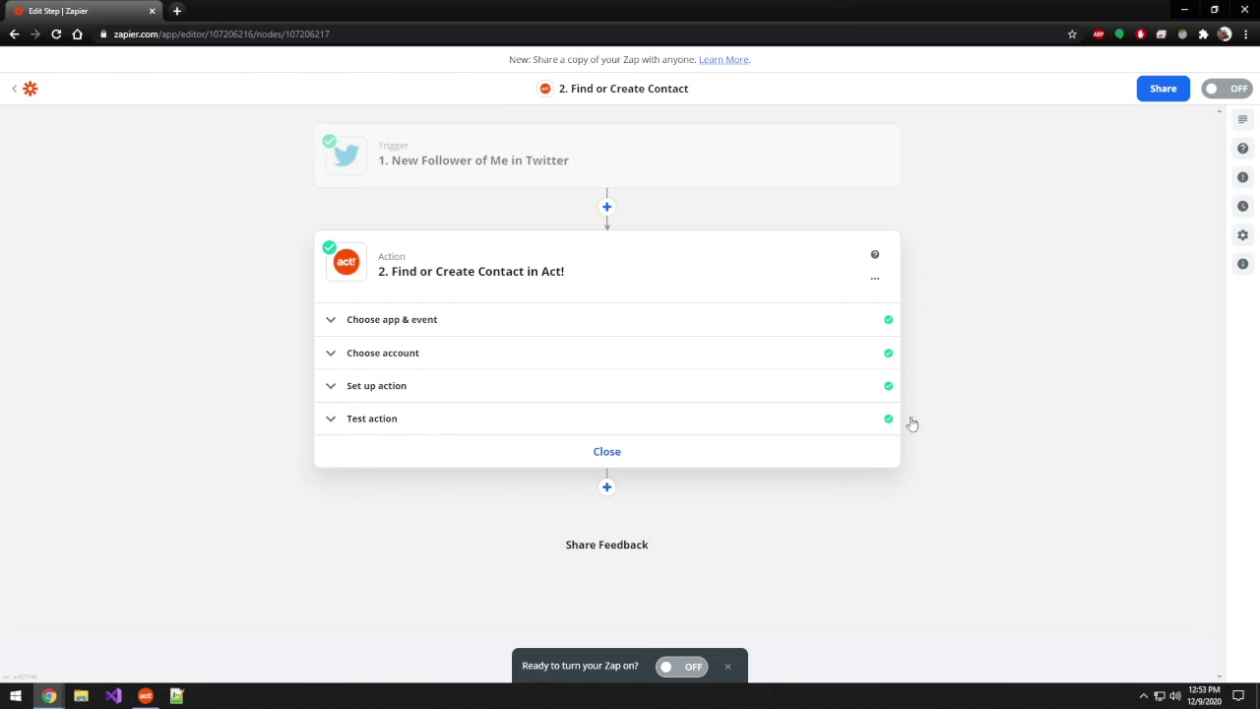
left_click(681, 667)
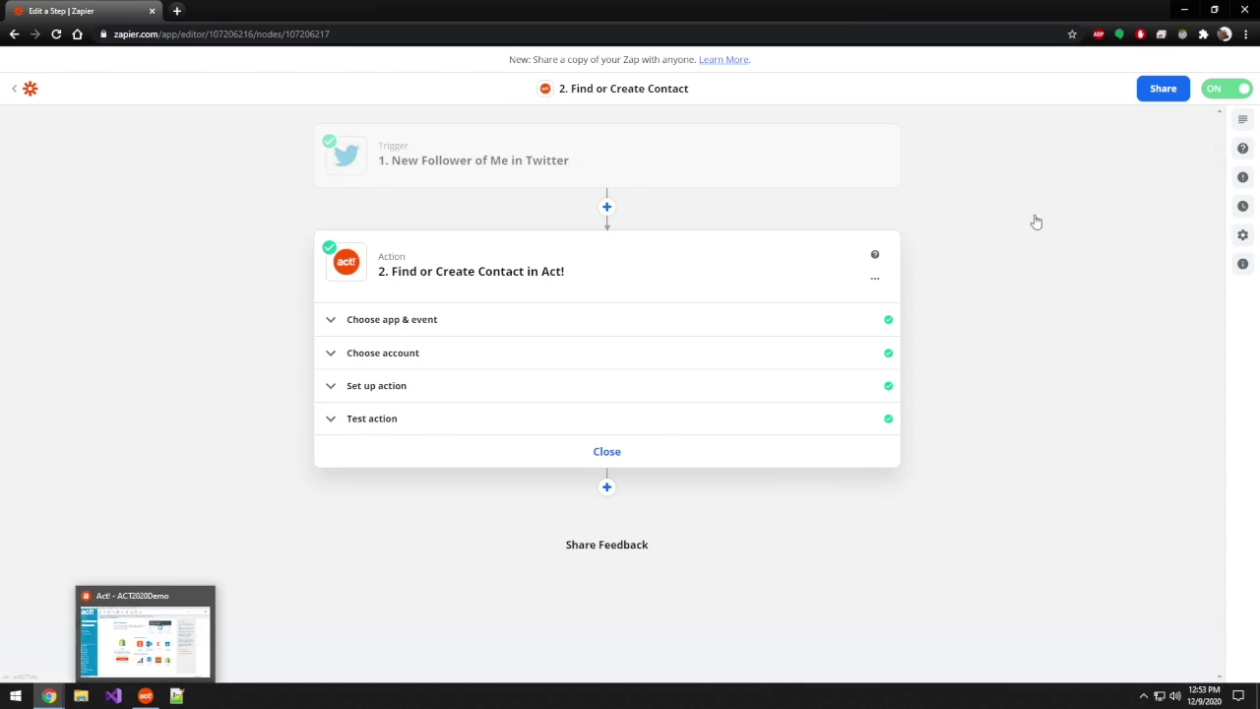
In Act! Contacts, look up contacts whose Twitter Handle starts with the follower's partial handle.
left_click(144, 696)
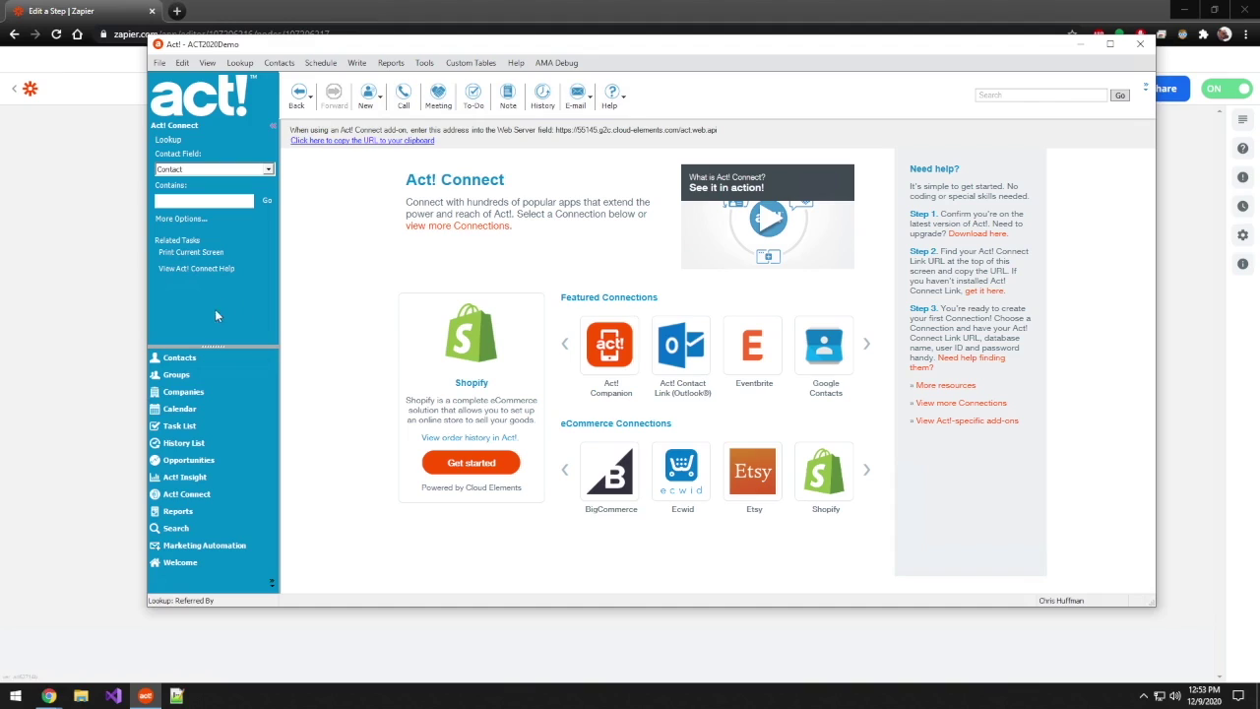
left_click(185, 362)
right_click(799, 249)
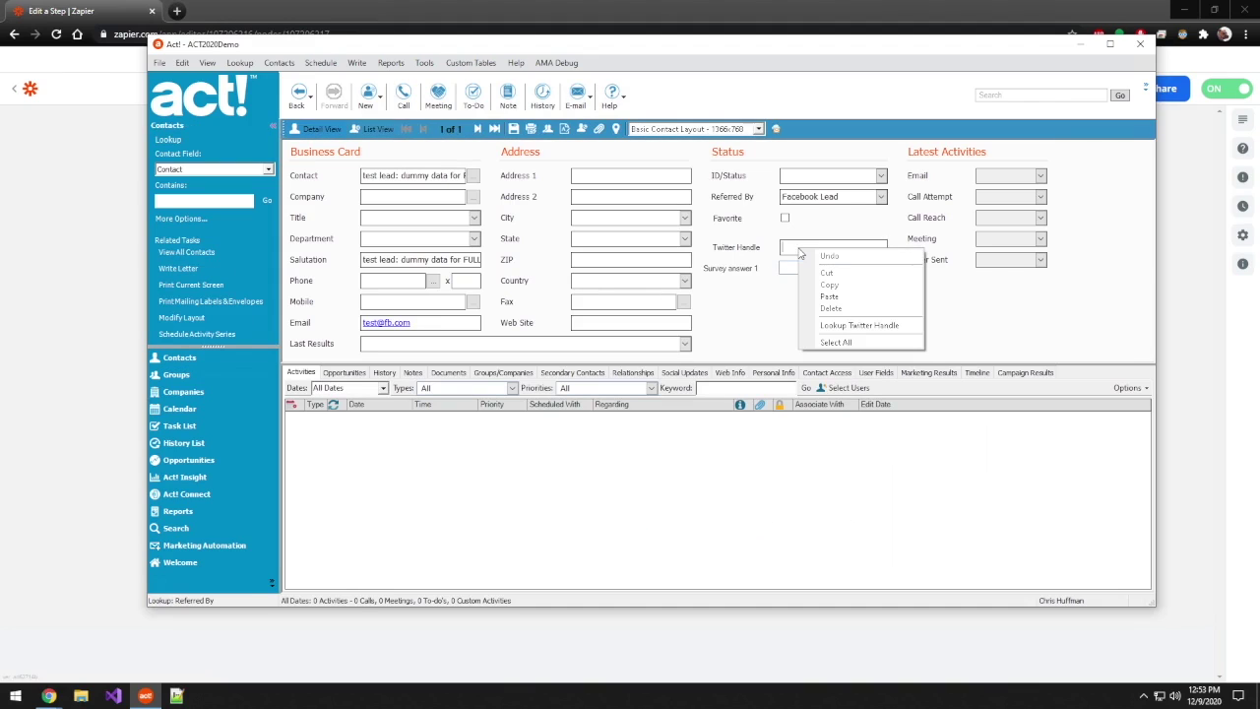
left_click(853, 324)
type("ama")
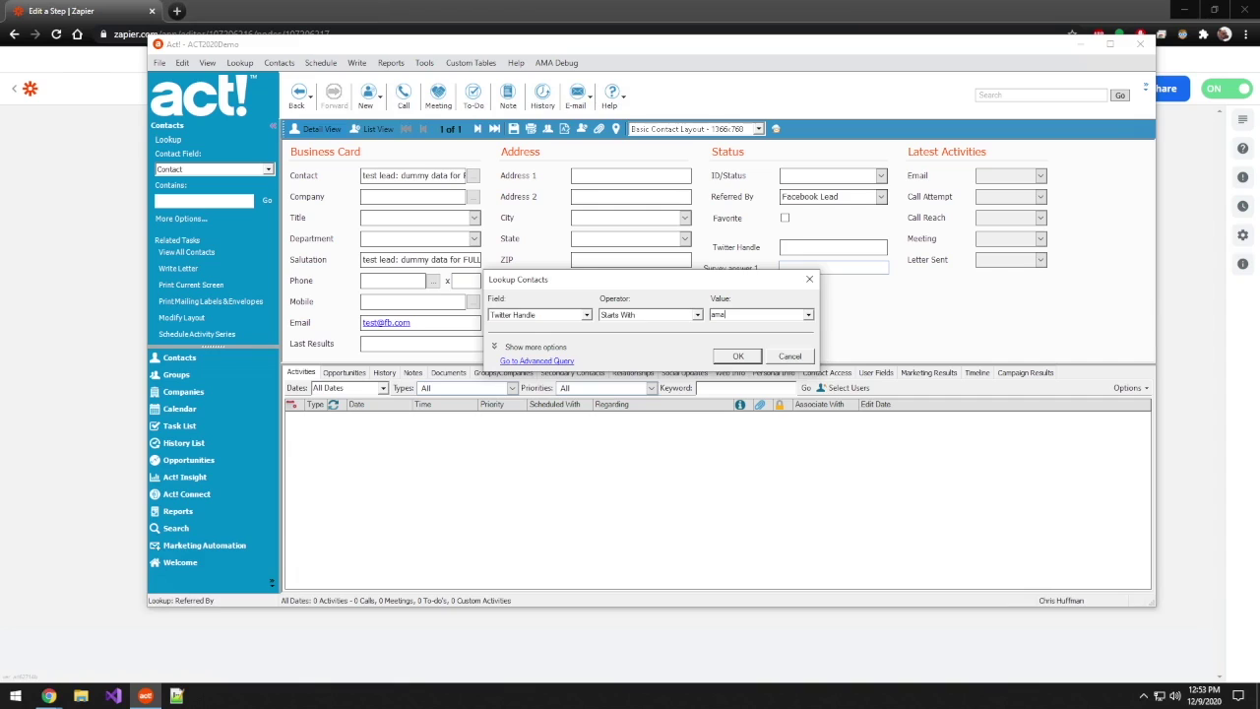
key("Return")
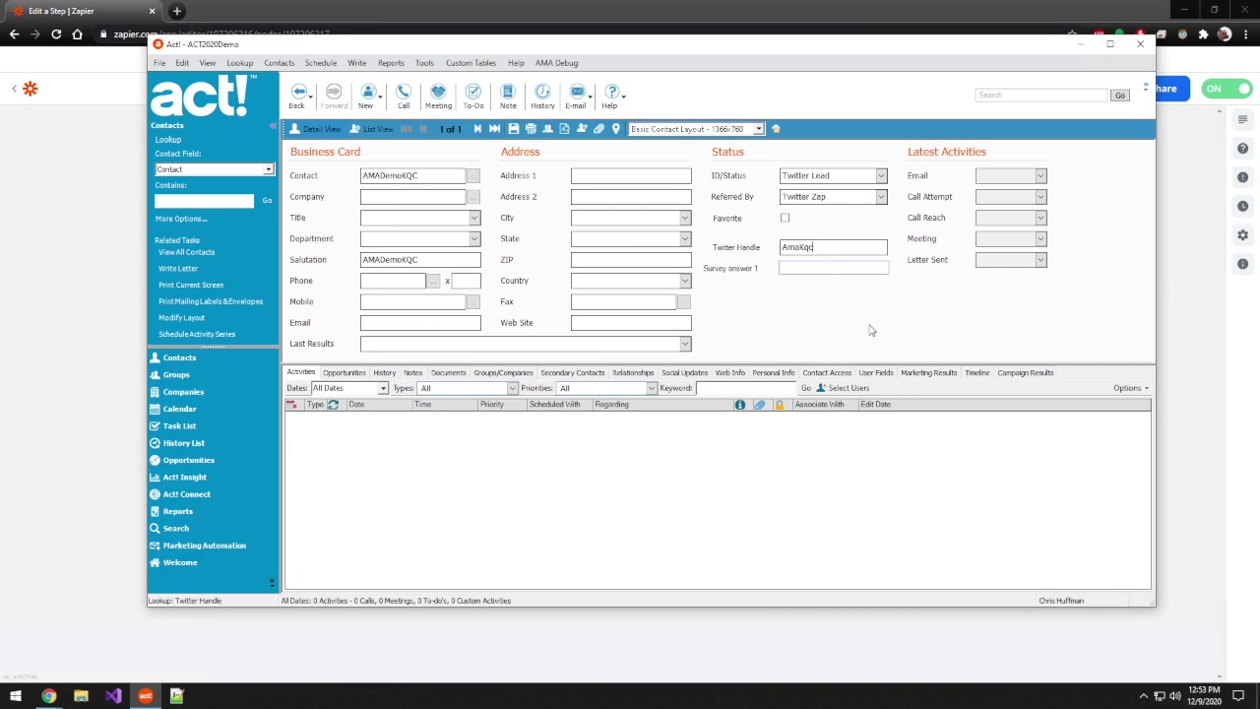